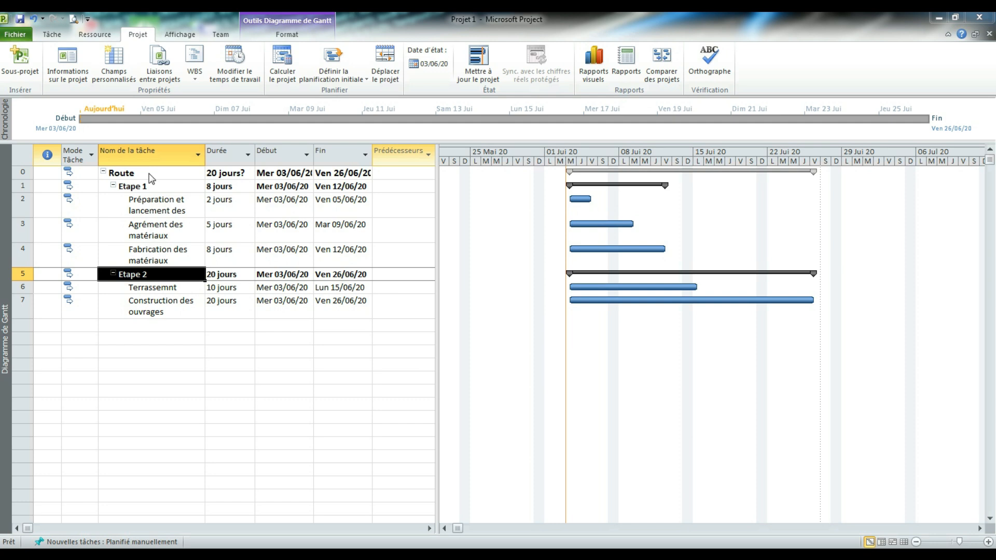
pyautogui.click(150, 173)
pyautogui.doubleClick(158, 172)
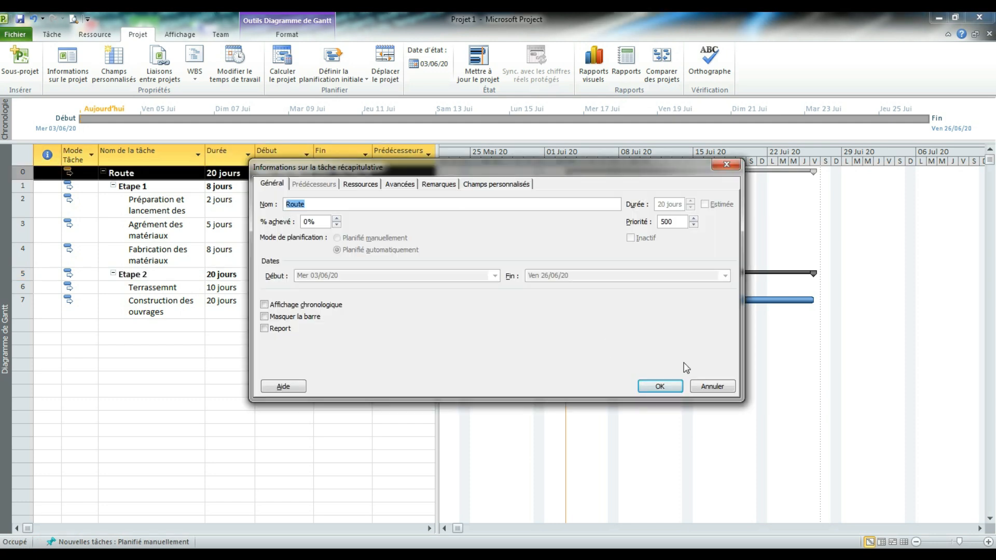
pyautogui.click(707, 387)
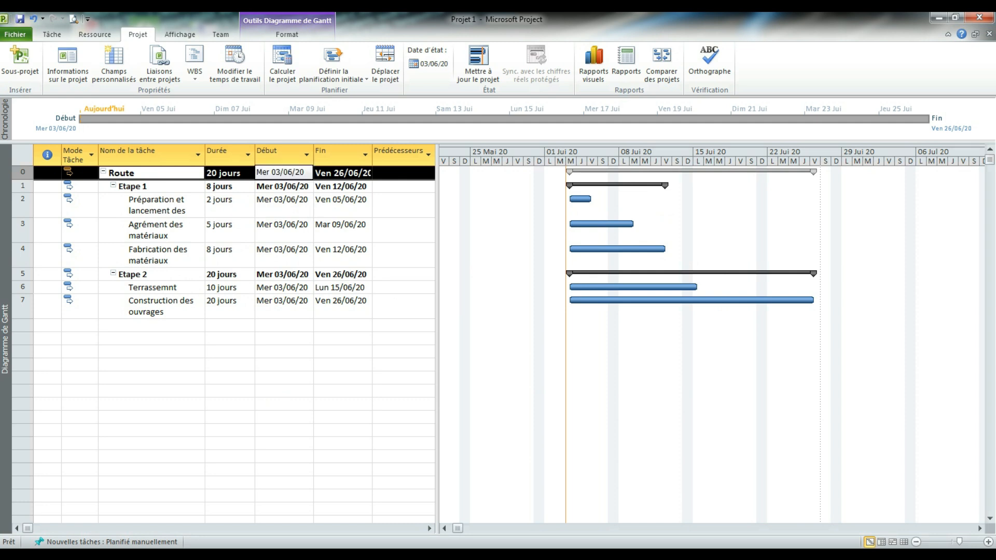
# Move the project to a new start date of 01/09/20, keeping the option to move the deadlines
pyautogui.click(52, 37)
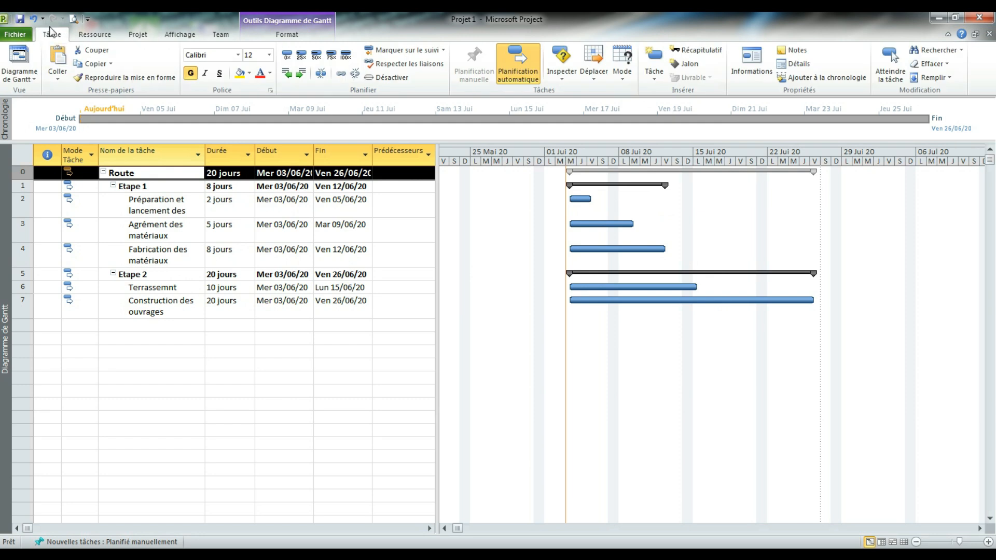
pyautogui.click(138, 37)
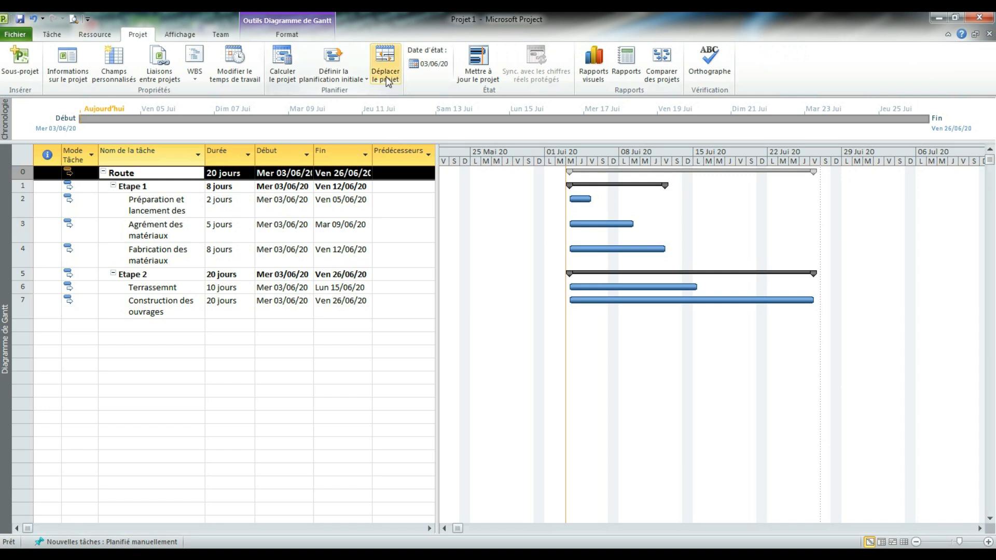
pyautogui.click(51, 37)
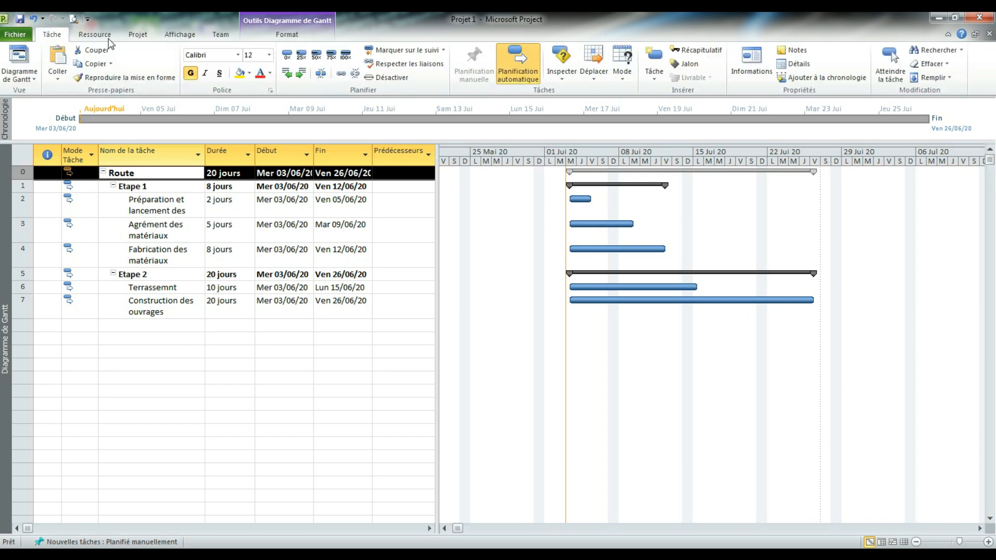
pyautogui.click(136, 36)
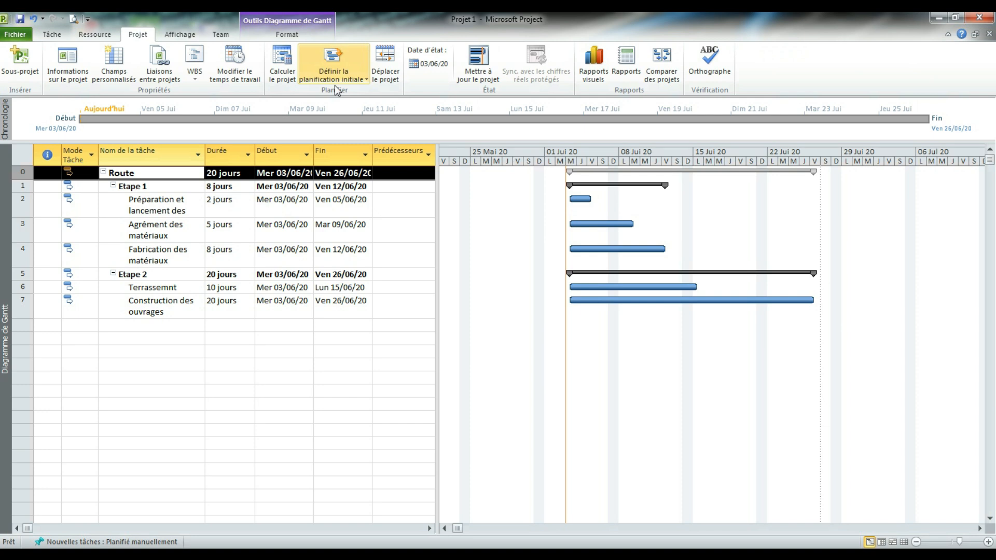
pyautogui.click(384, 76)
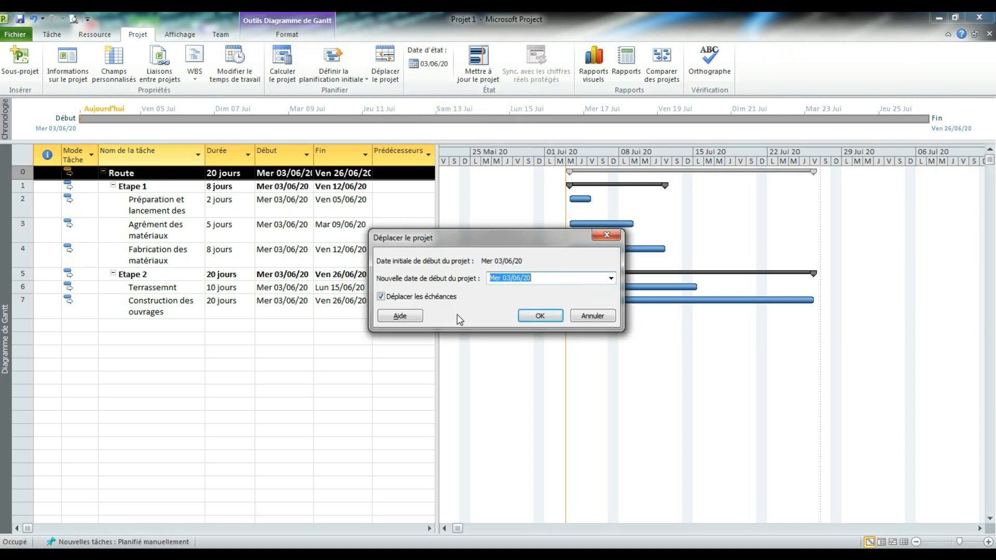
pyautogui.click(611, 279)
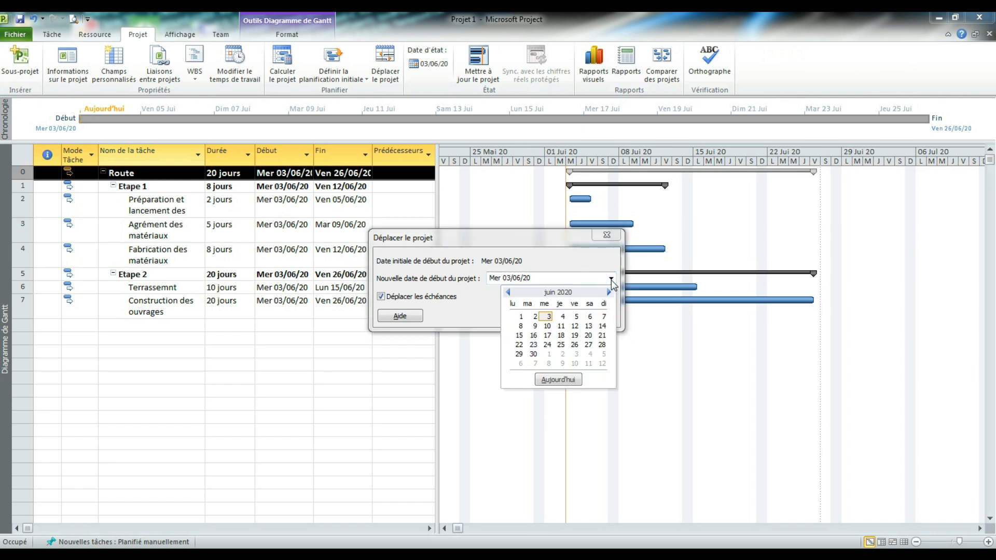
pyautogui.click(608, 292)
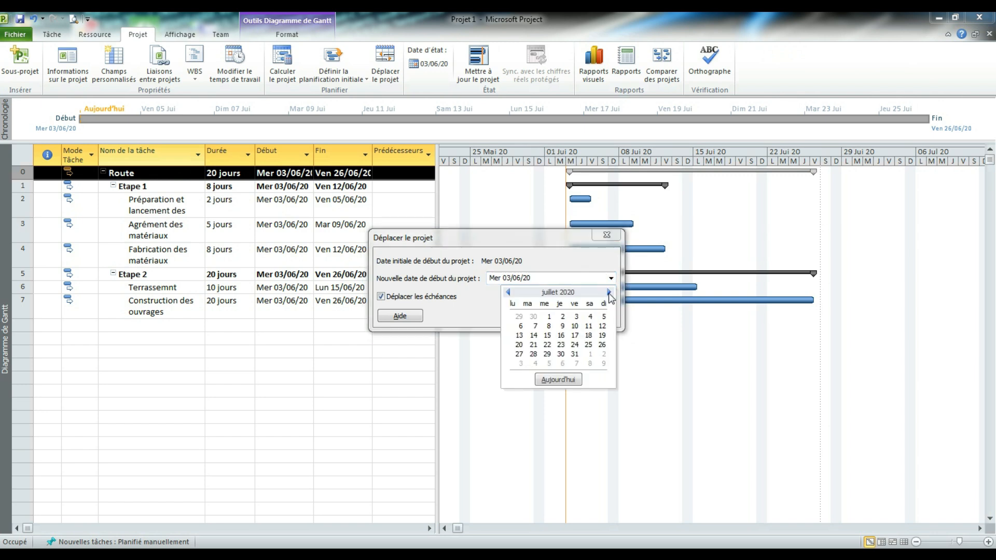
pyautogui.click(609, 293)
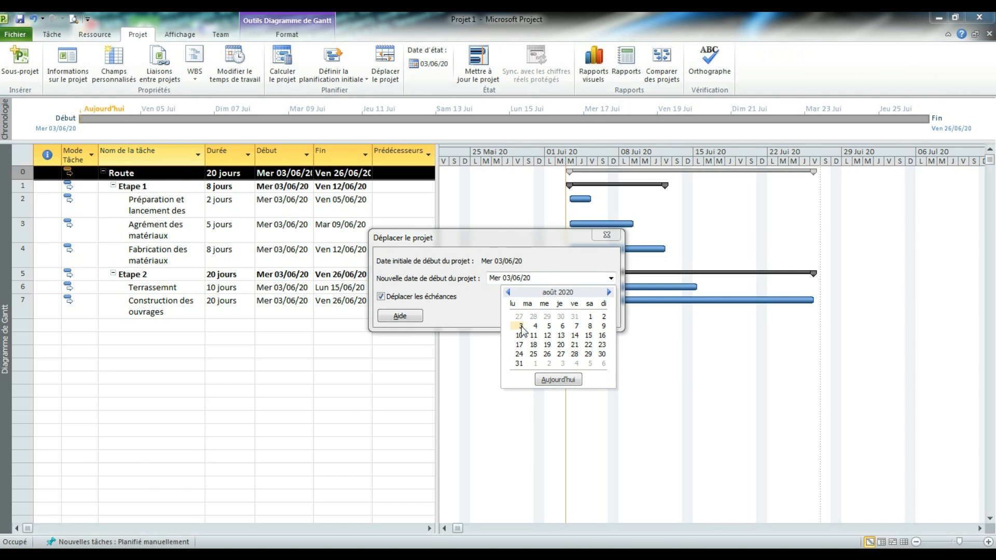
pyautogui.click(609, 292)
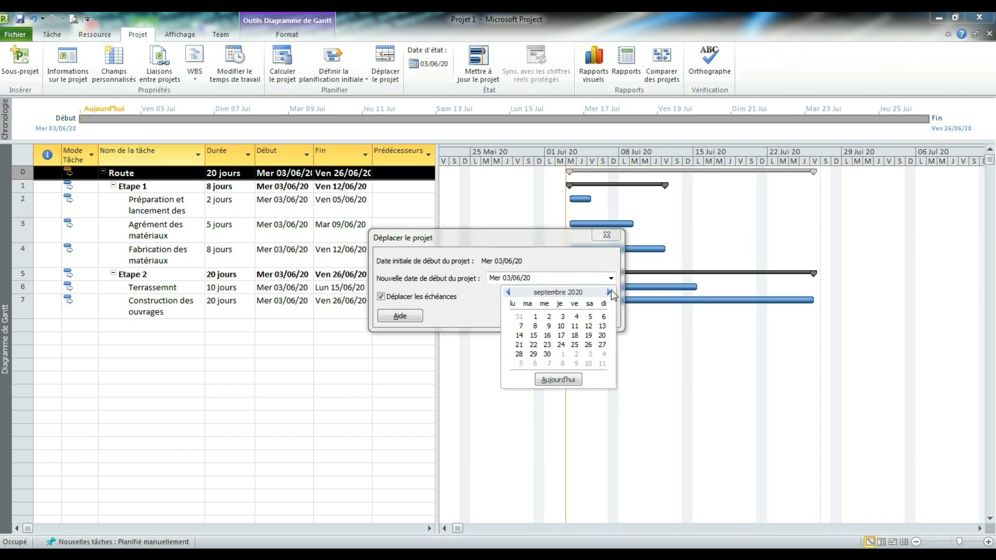
pyautogui.click(536, 316)
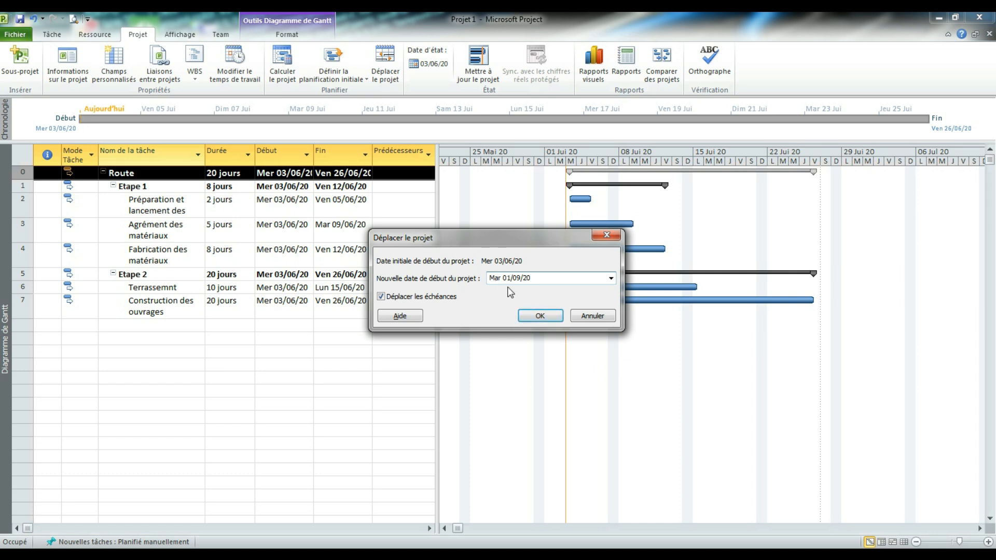
pyautogui.click(537, 316)
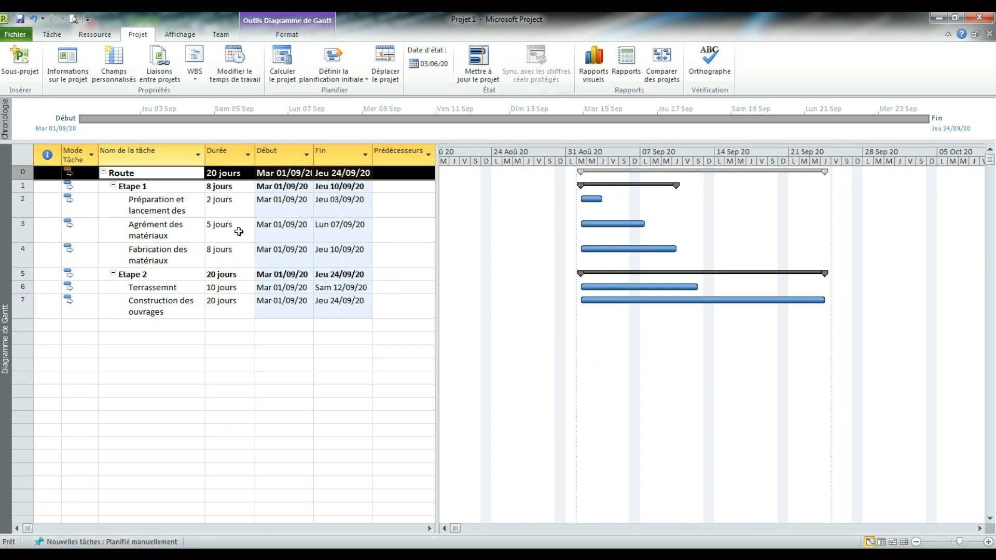
# Widen the task table slightly past the Prédécesseurs column
pyautogui.click(288, 207)
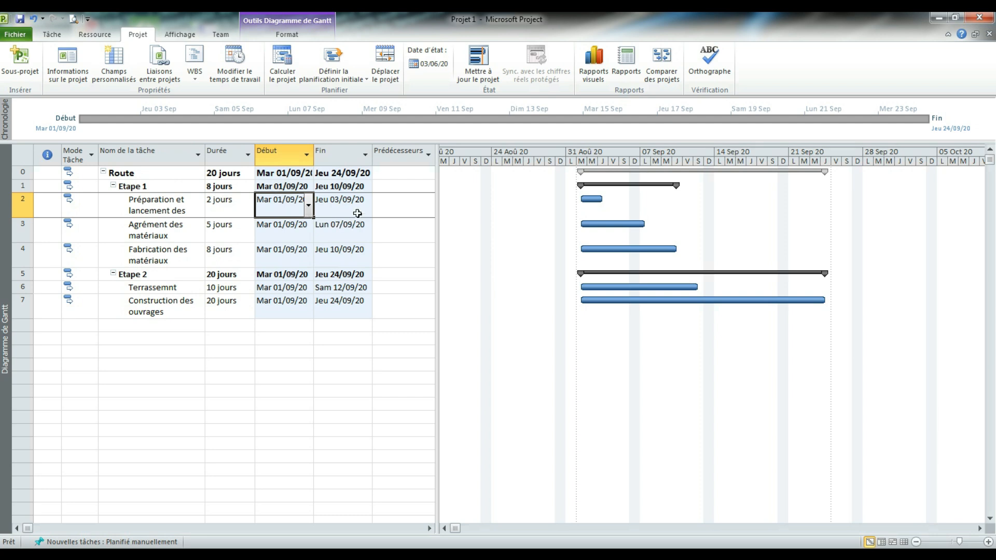
pyautogui.click(386, 211)
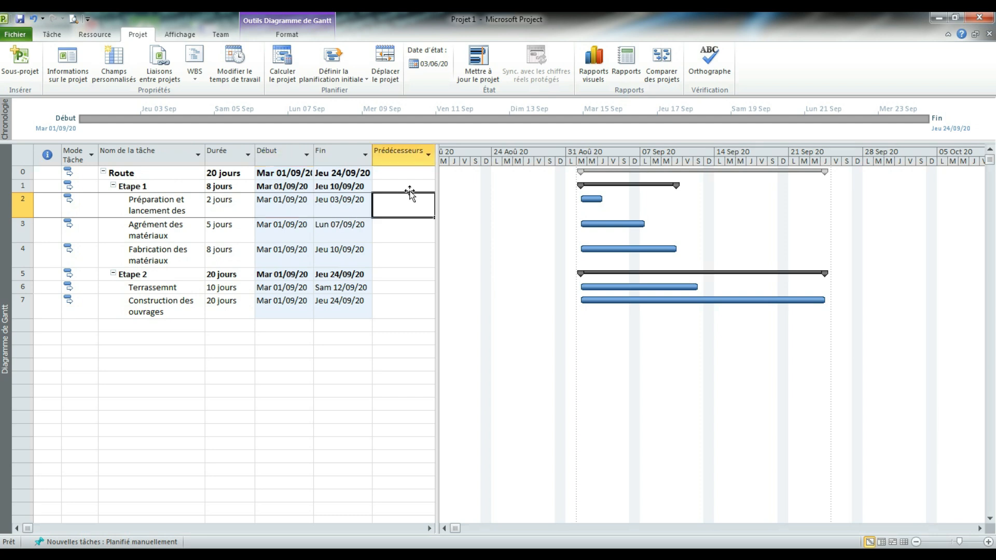
pyautogui.moveTo(436, 183); pyautogui.dragTo(446, 183)
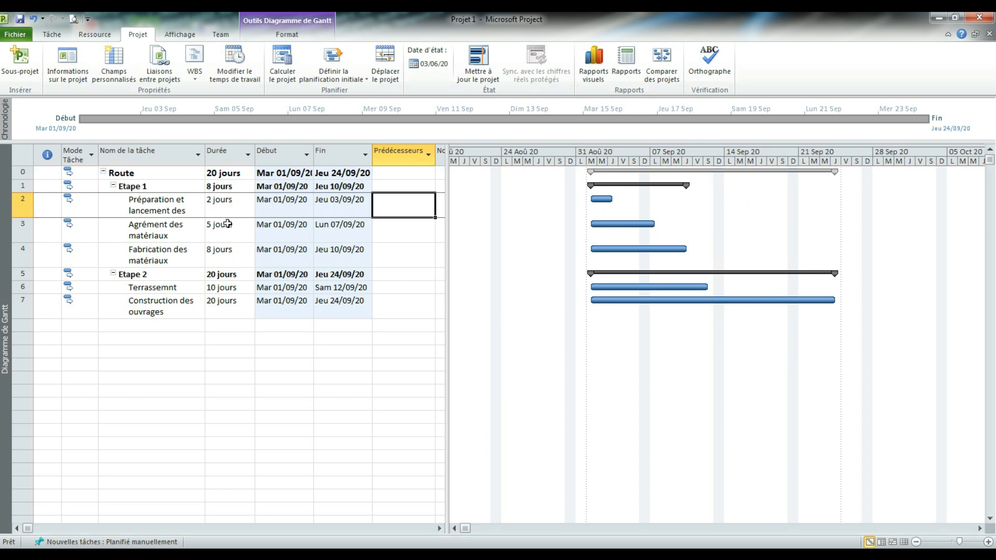
# Review the general information of the task Préparation et lancement des travaux
pyautogui.click(191, 215)
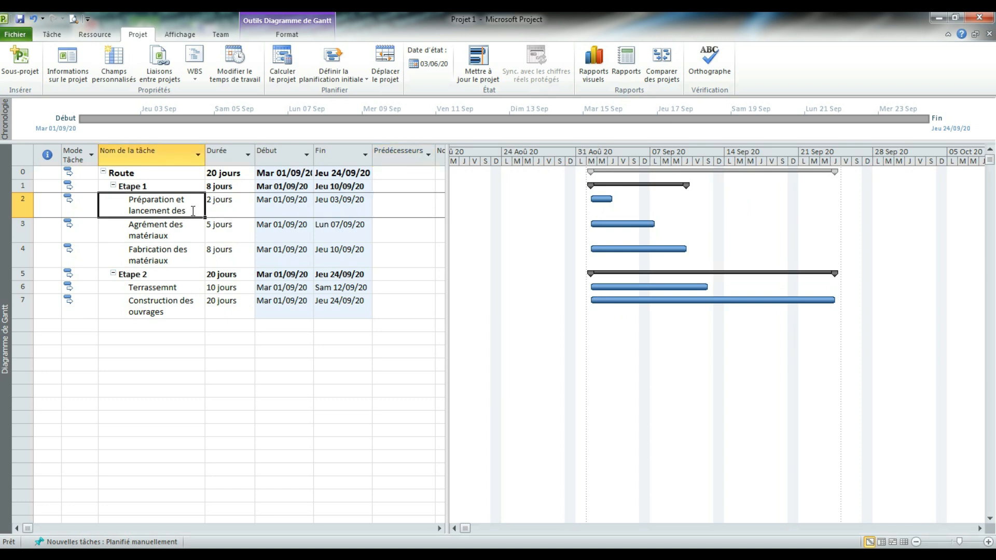
pyautogui.doubleClick(192, 211)
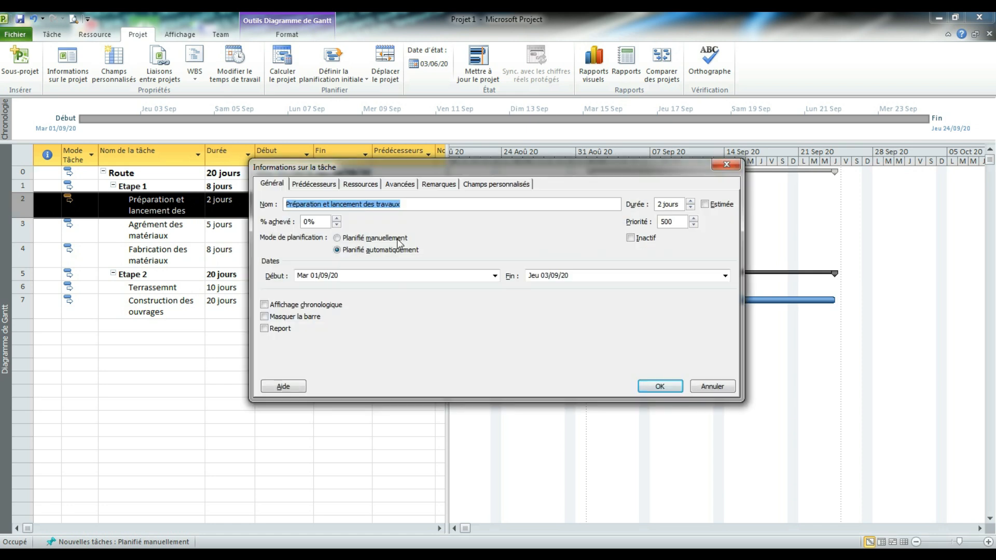
pyautogui.click(666, 389)
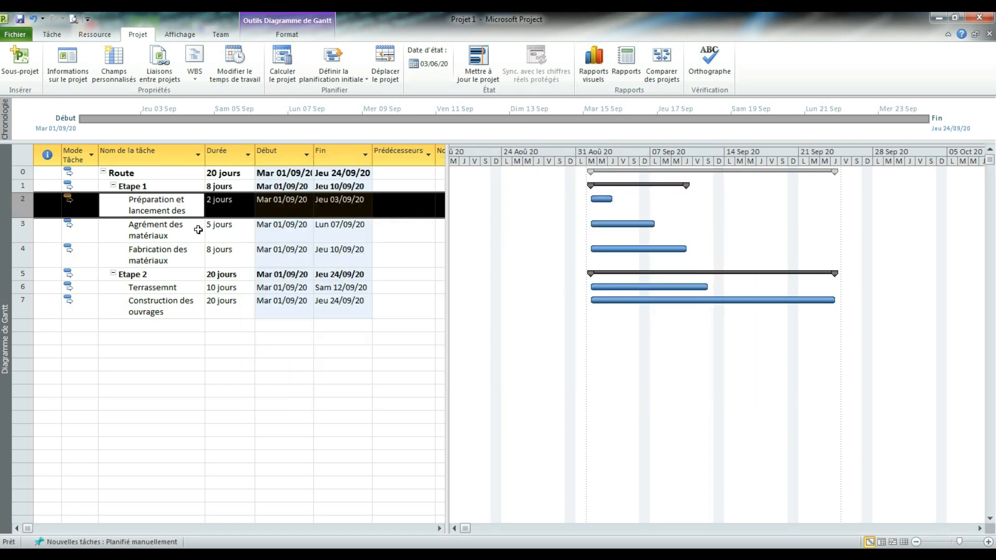
# Enter predecessor 2 for Agrément des matériaux and predecessor 3 for Fabrication des matériaux in the task table
pyautogui.click(390, 240)
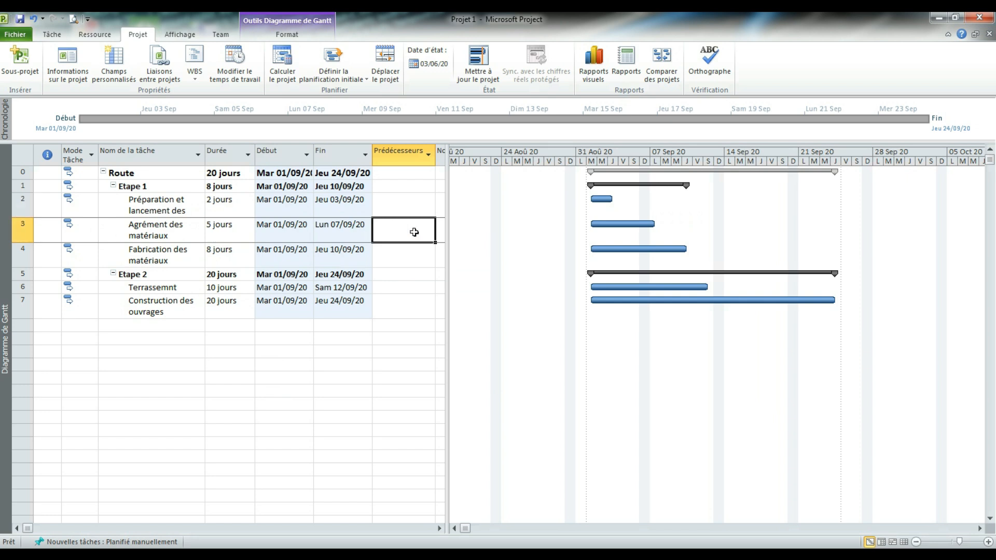
pyautogui.write('3')
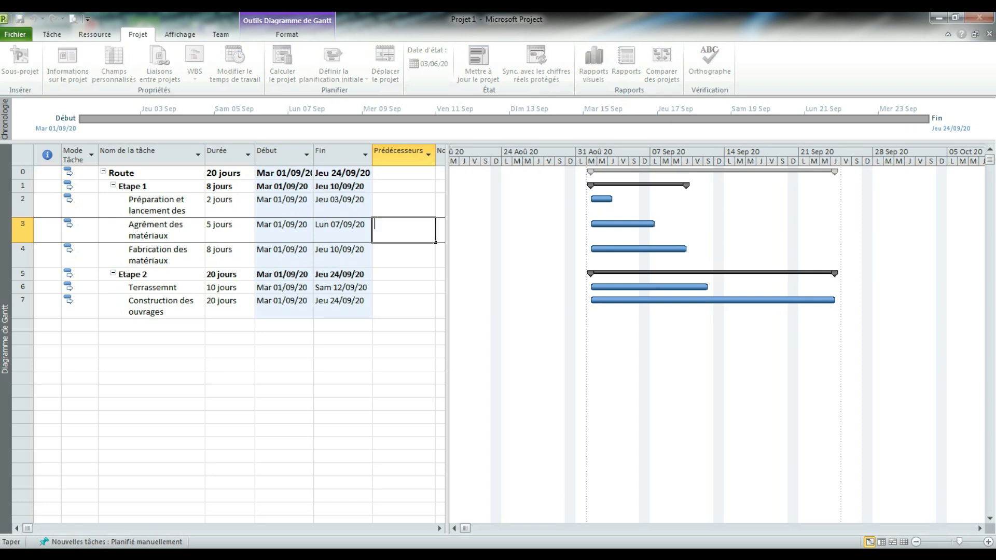
pyautogui.press('Return')
pyautogui.click(395, 231)
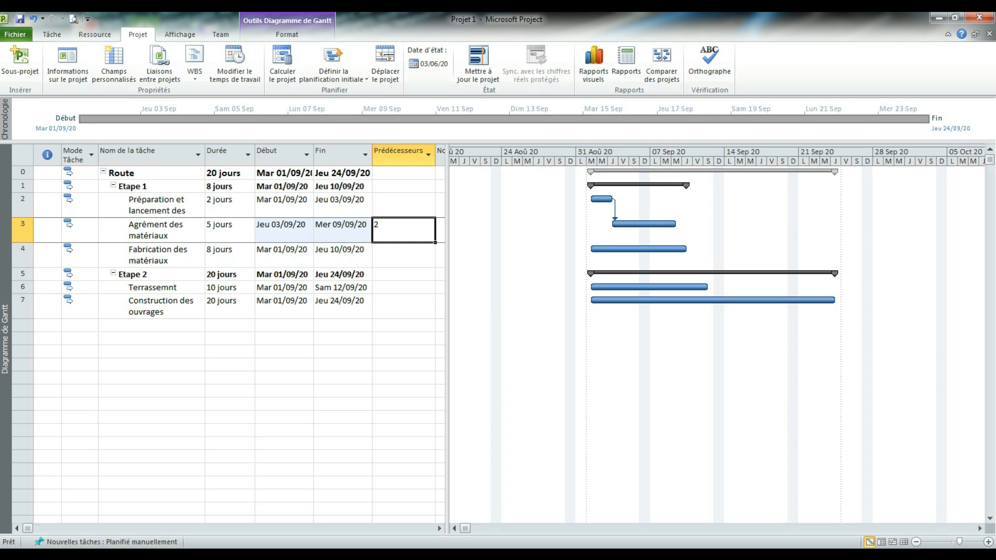
pyautogui.click(143, 236)
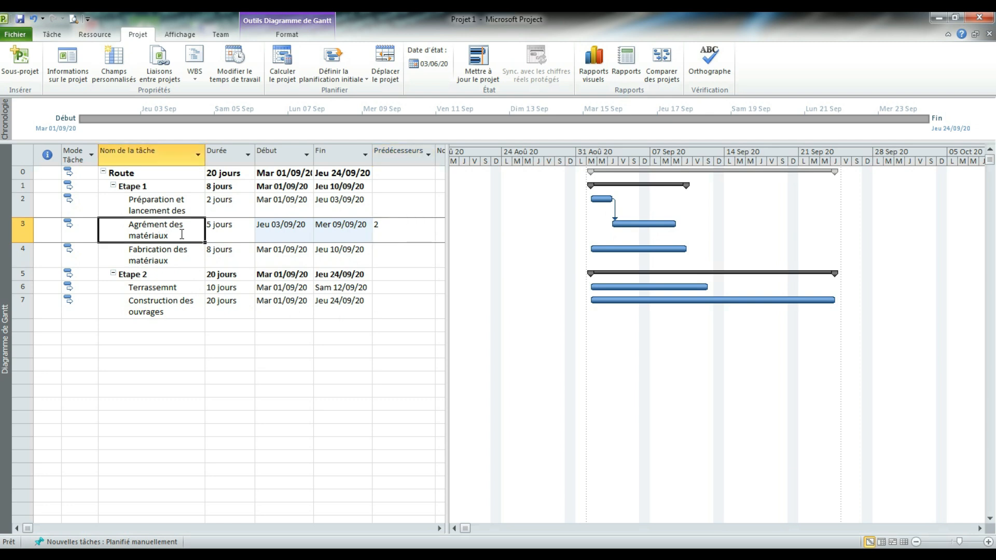
pyautogui.click(401, 257)
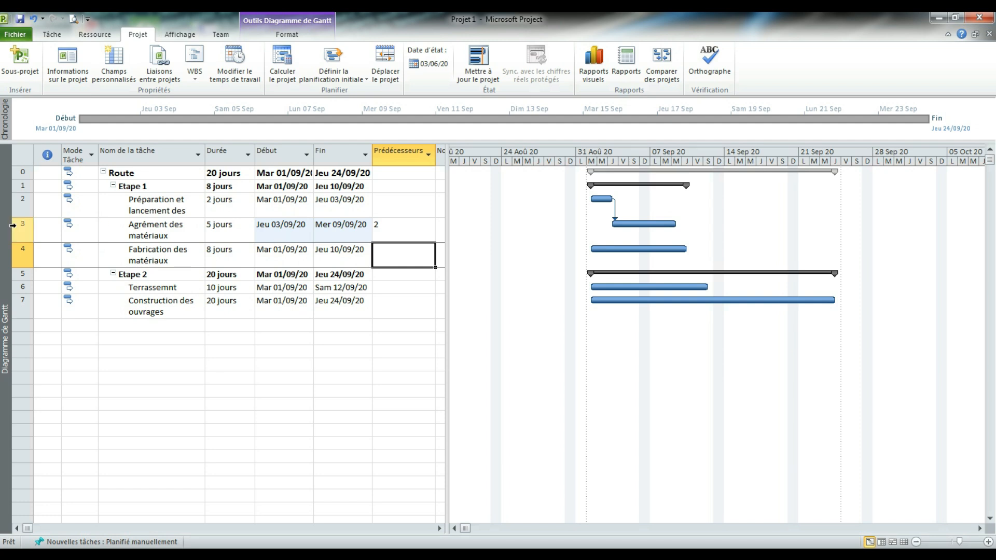
pyautogui.write('3')
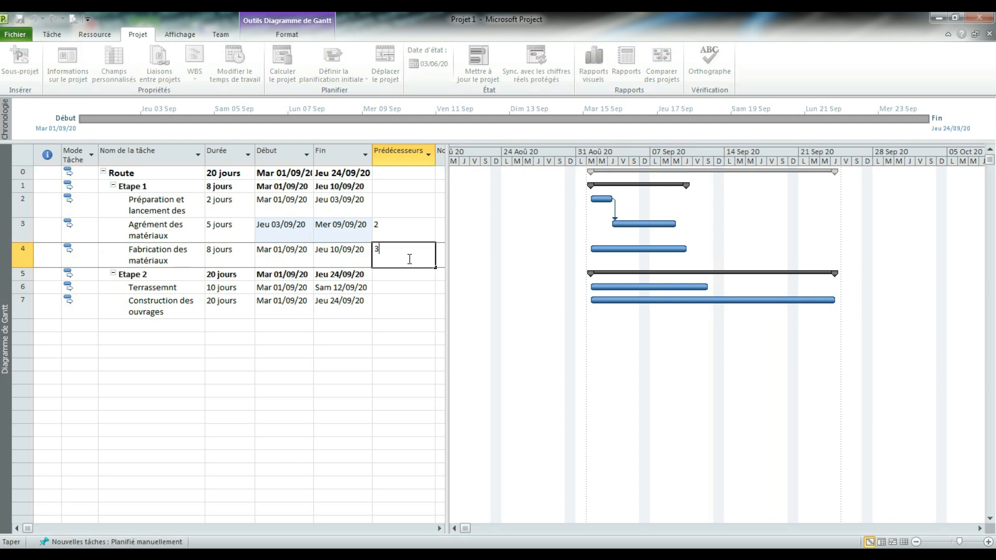
pyautogui.press('Return')
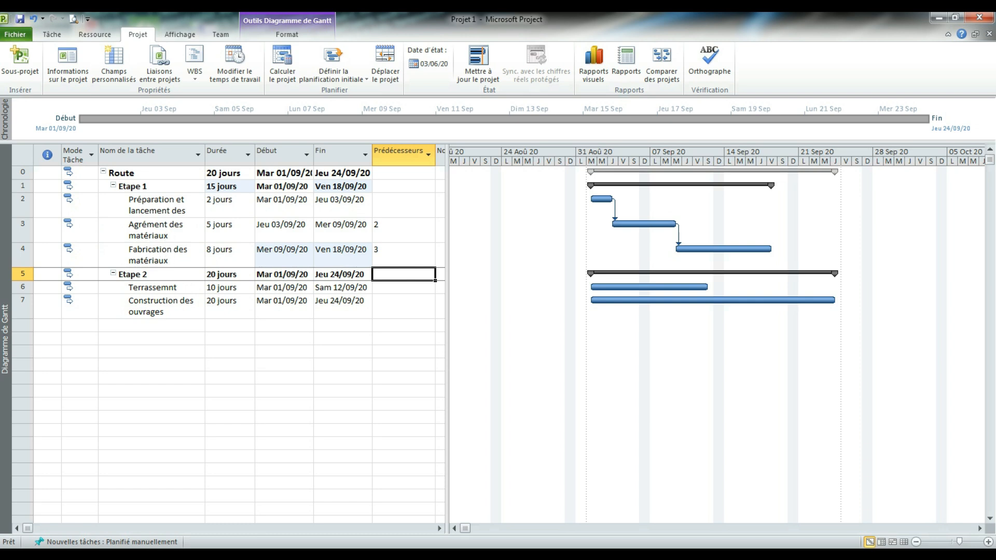
# Enter predecessor 4 for the Terrassemnt task and predecessor 6 for Construction des ouvrages
pyautogui.click(385, 287)
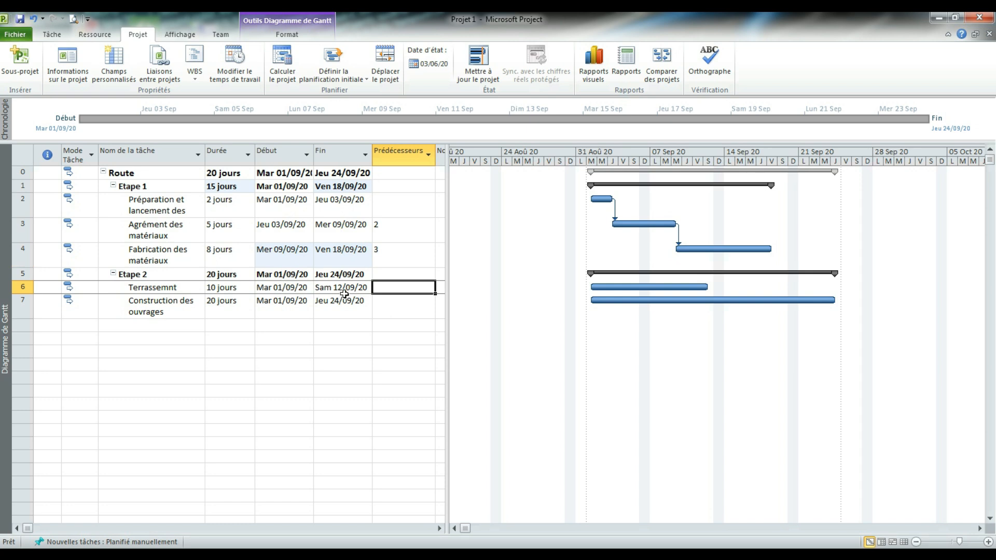
pyautogui.write('4')
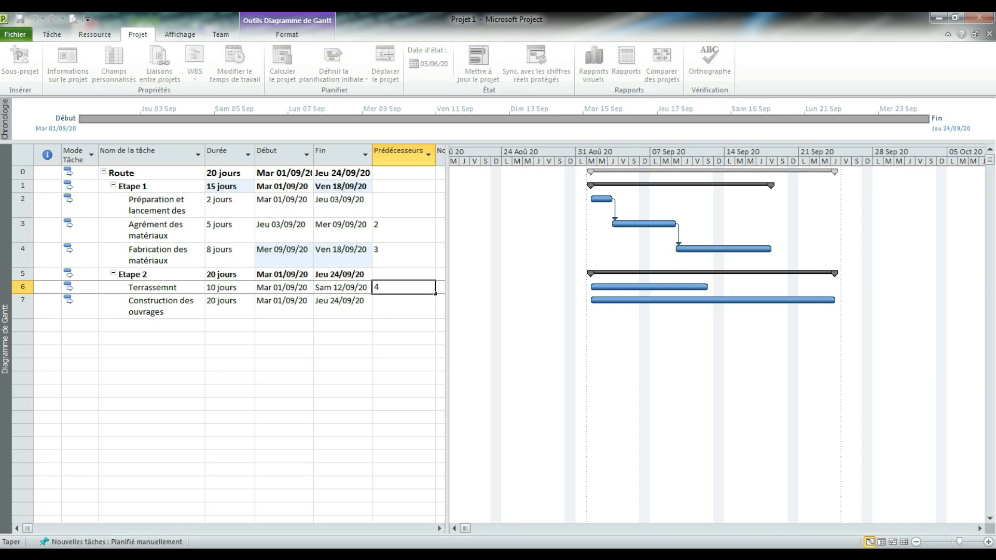
pyautogui.click(412, 303)
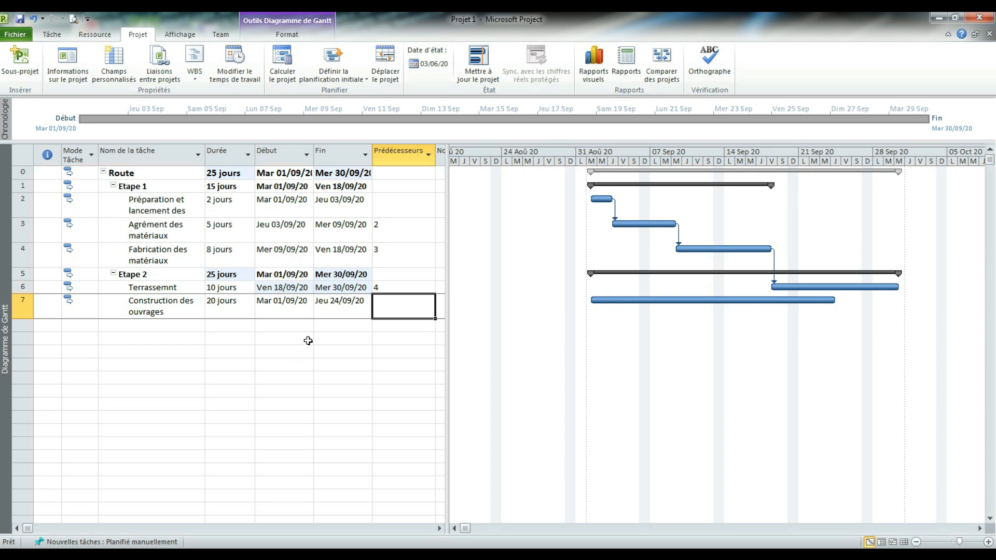
pyautogui.write('6')
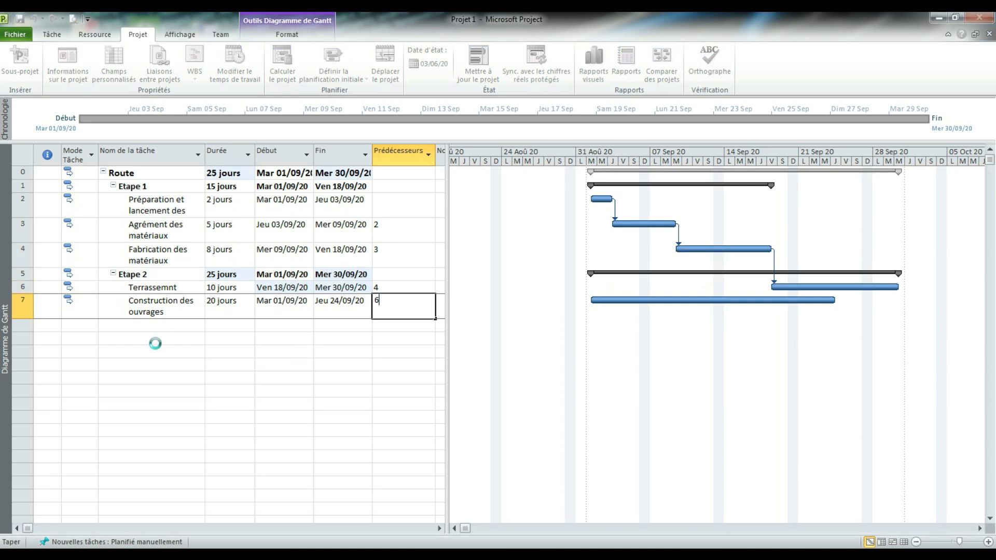
pyautogui.press('Return')
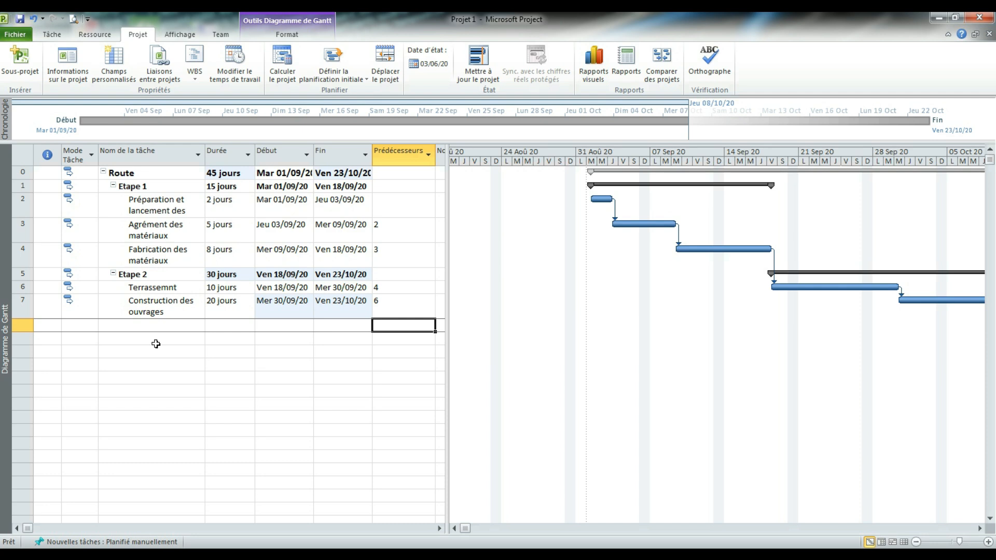
pyautogui.click(916, 542)
pyautogui.click(917, 542)
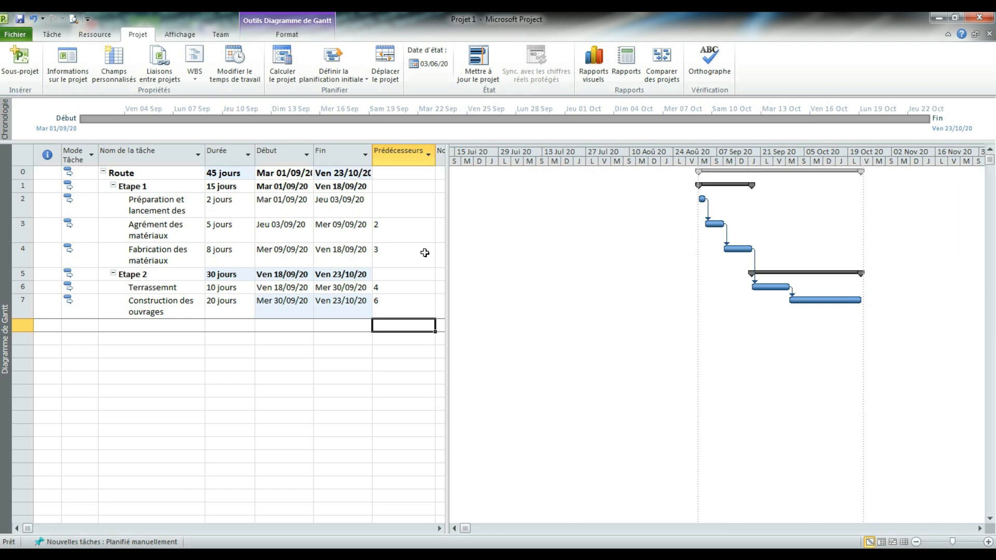
# Clear the predecessors of tasks 3, 4, 6 and 7
pyautogui.click(409, 236)
pyautogui.press('Delete')
pyautogui.click(396, 255)
pyautogui.press('Delete')
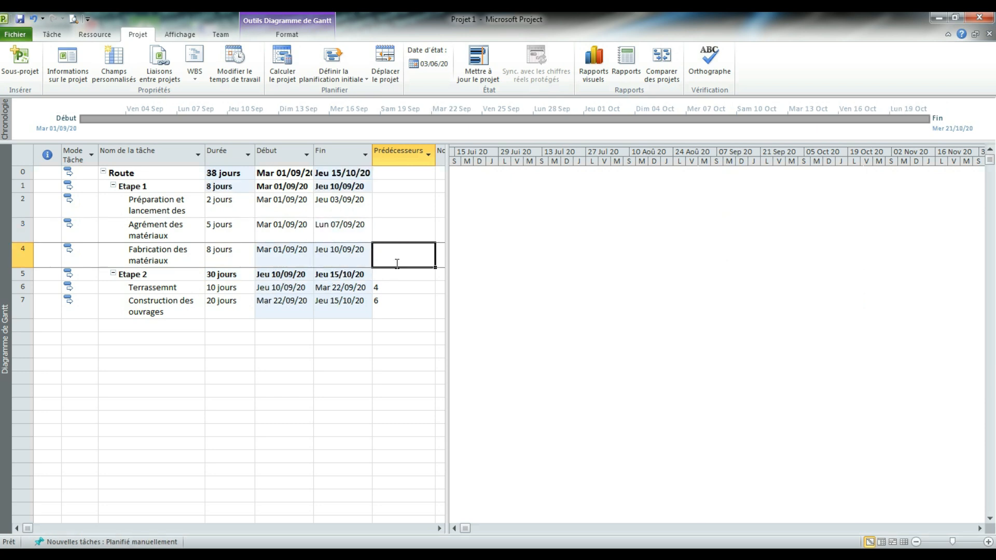
pyautogui.click(396, 287)
pyautogui.press('Delete')
pyautogui.click(394, 310)
pyautogui.press('Delete')
# Review the task information pages of Agrément des matériaux, from general details and predecessors to advanced settings, remarks and custom fields
pyautogui.click(396, 234)
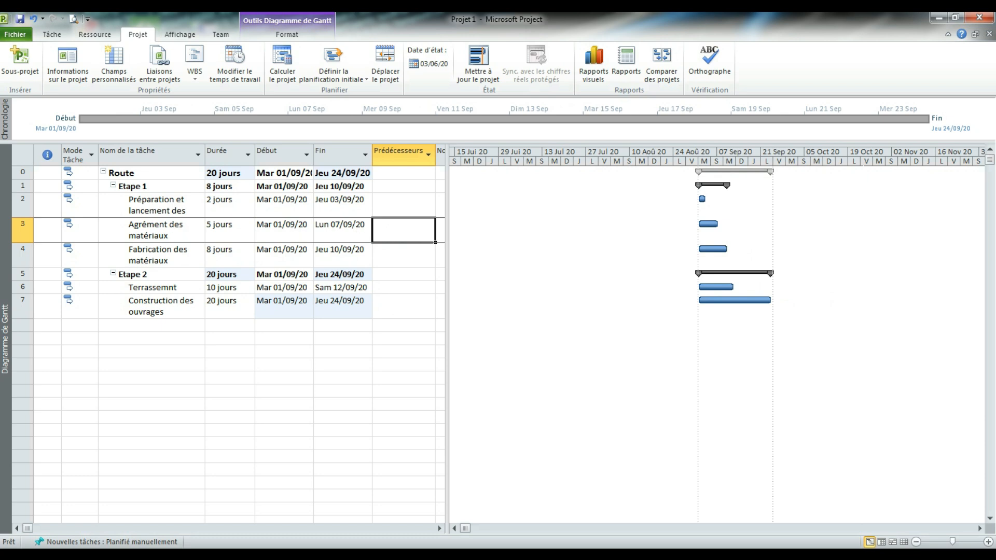
pyautogui.rightClick(191, 235)
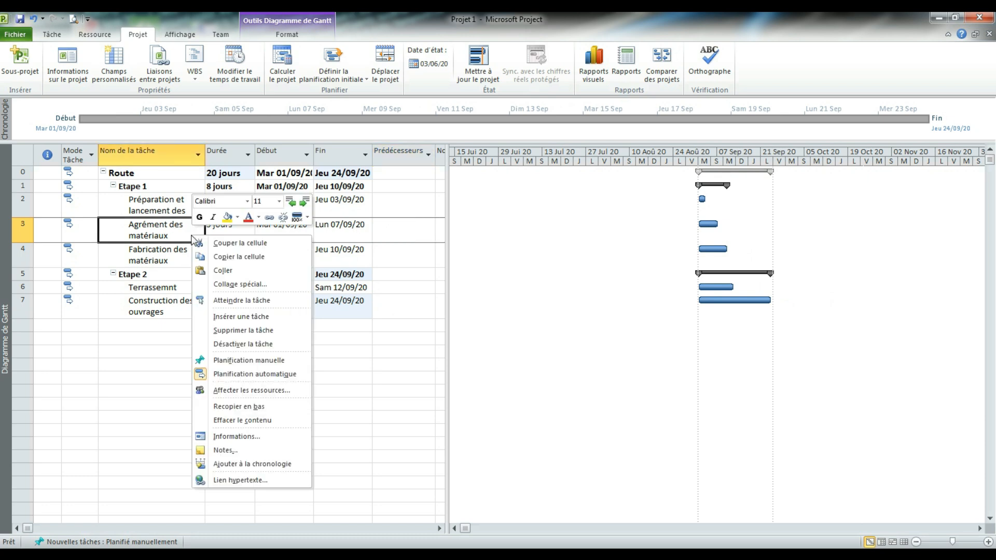
pyautogui.click(146, 254)
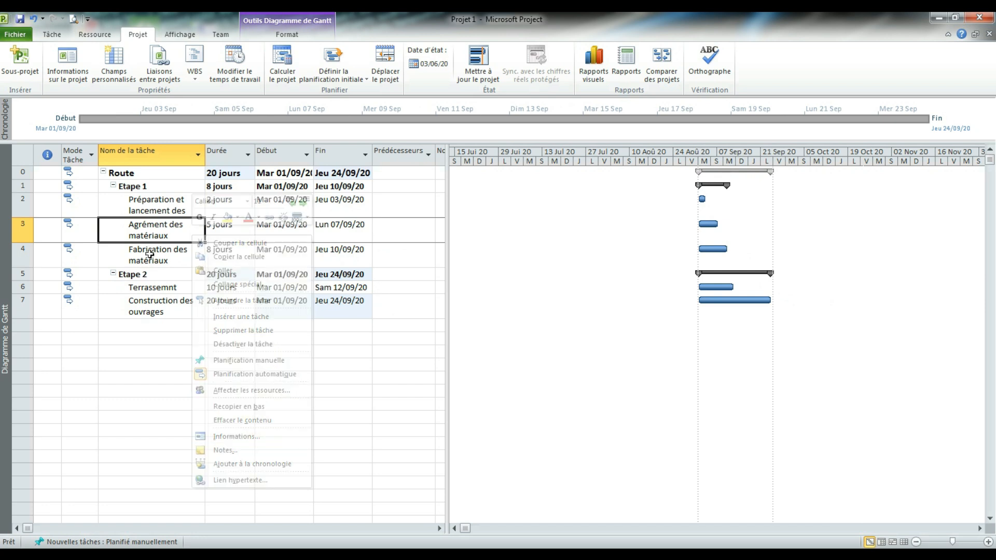
pyautogui.rightClick(162, 230)
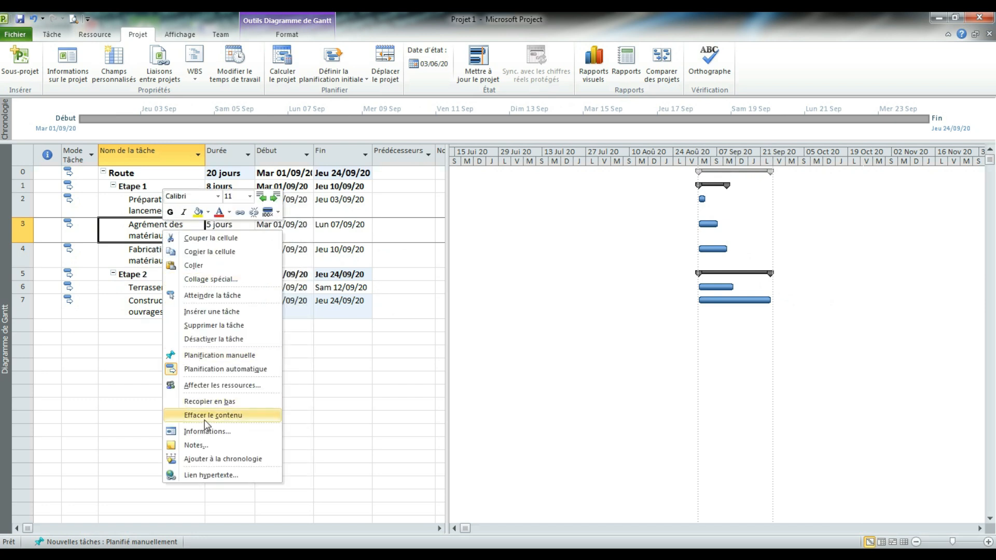
pyautogui.click(210, 434)
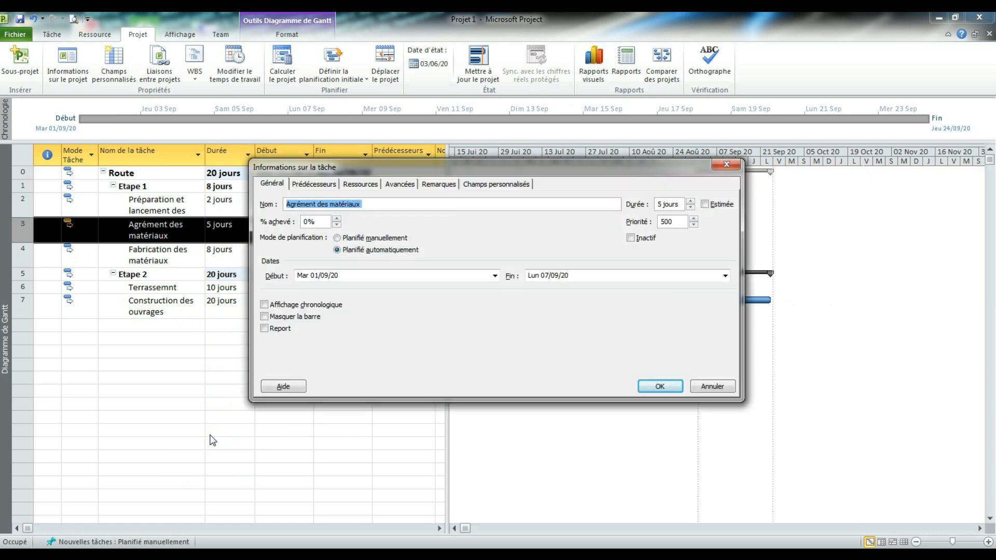
pyautogui.moveTo(400, 166); pyautogui.dragTo(372, 212)
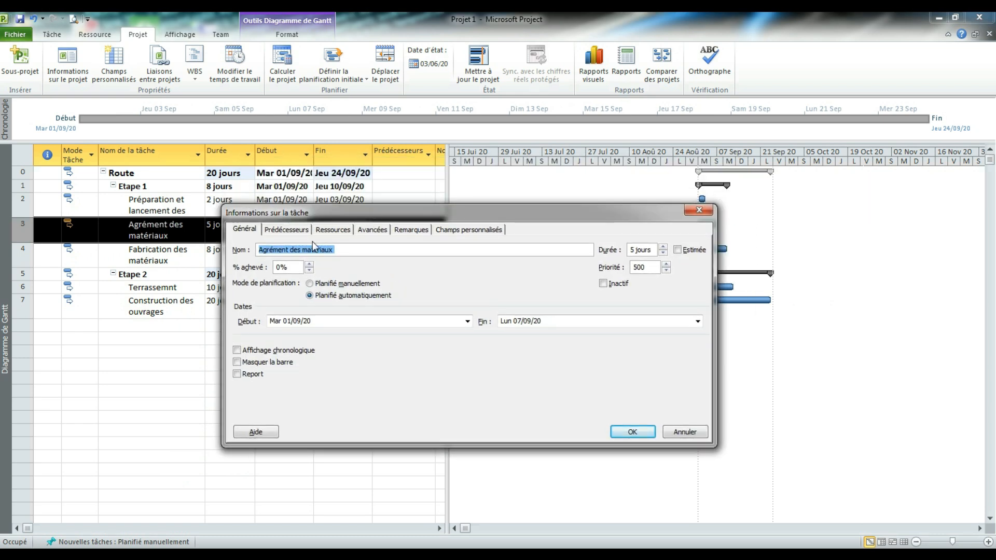
pyautogui.click(285, 230)
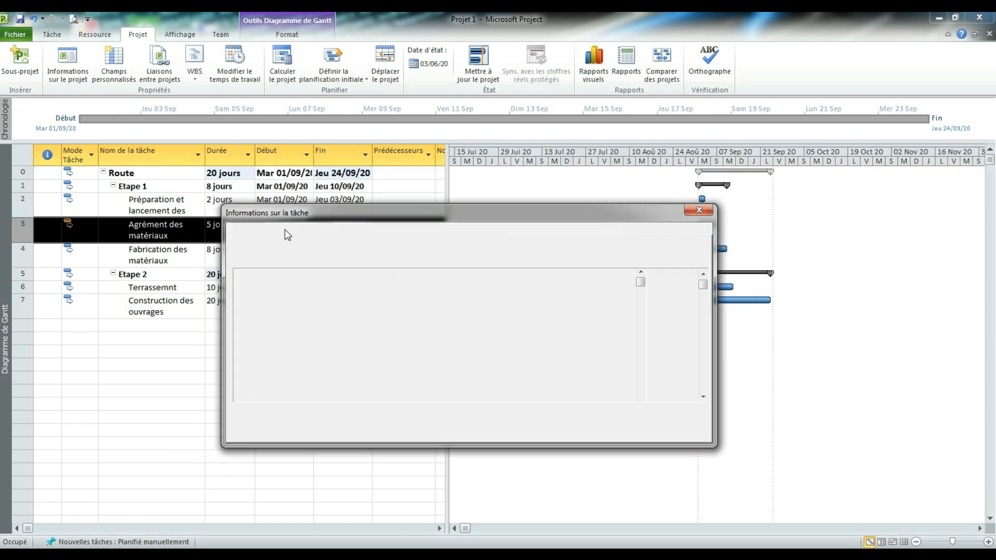
pyautogui.click(330, 230)
pyautogui.click(368, 233)
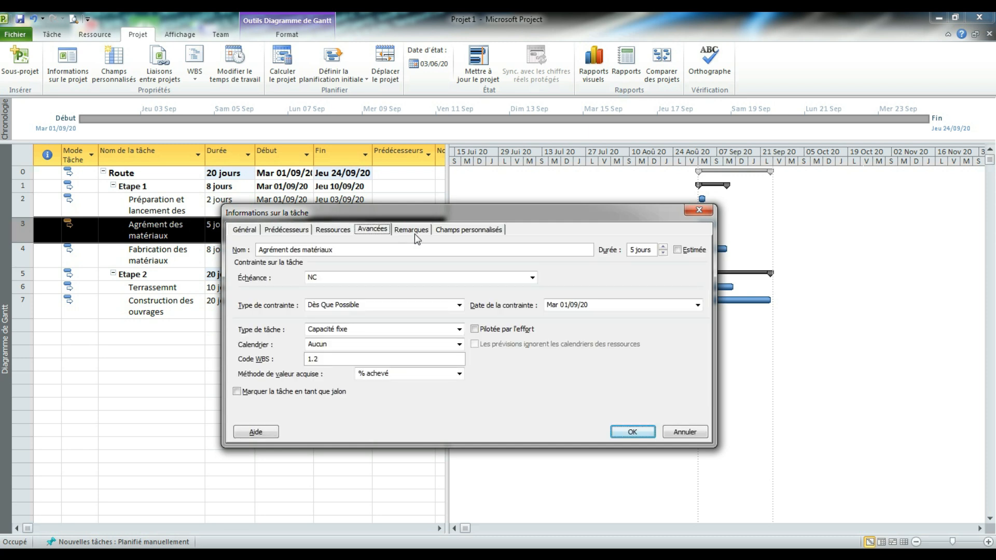
pyautogui.click(415, 233)
pyautogui.click(450, 232)
pyautogui.click(291, 229)
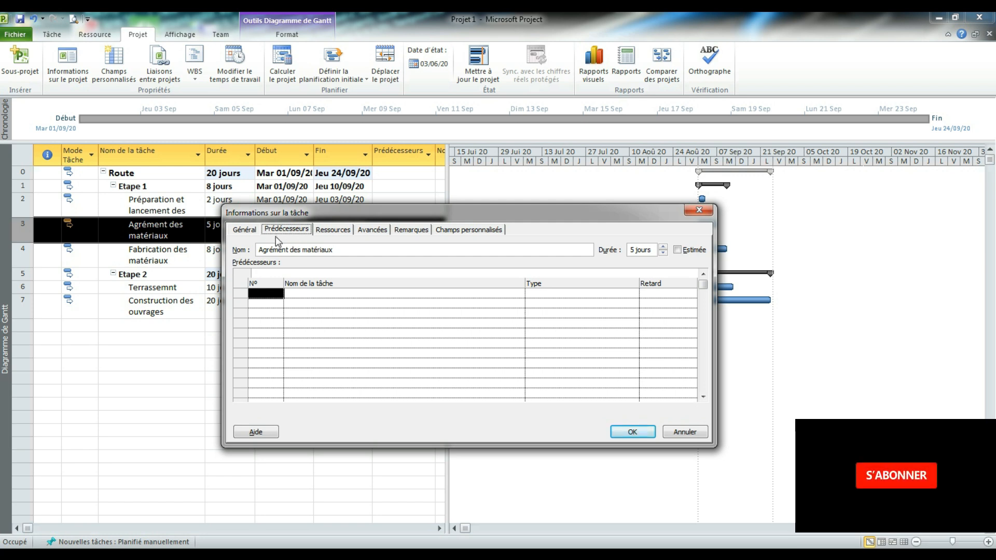
pyautogui.click(690, 212)
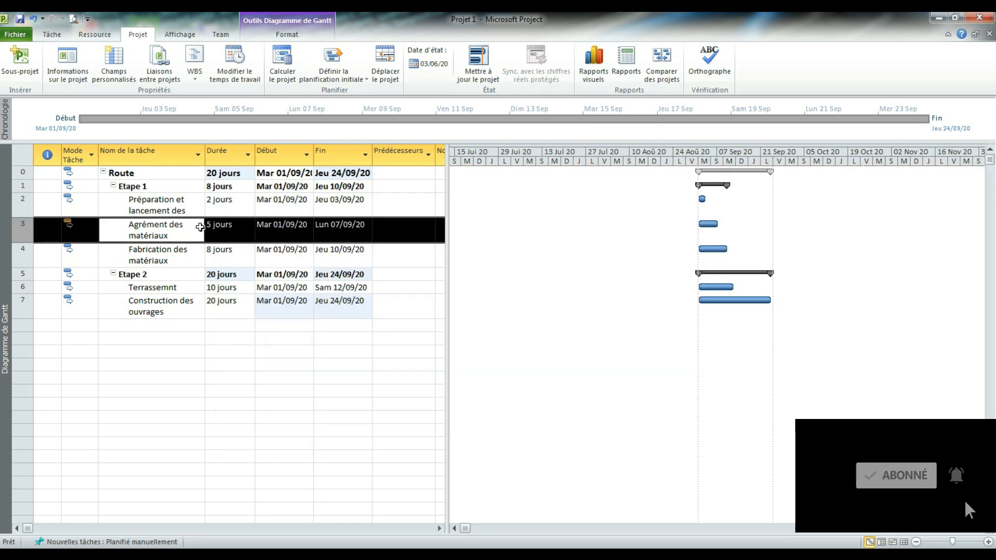
# Add Préparation et lancement des travaux as the predecessor of Agrément des matériaux through its task information
pyautogui.doubleClick(198, 230)
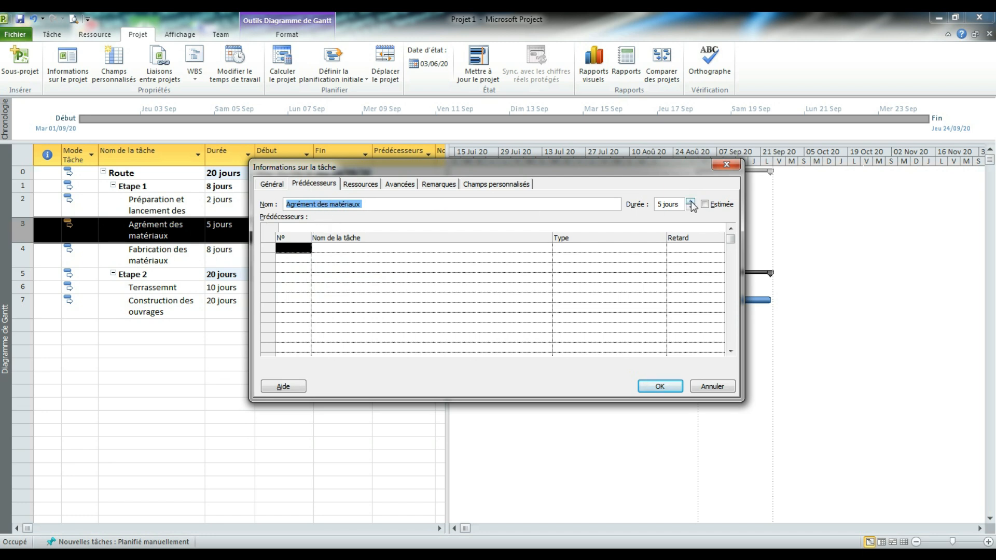
pyautogui.moveTo(580, 168); pyautogui.dragTo(411, 287)
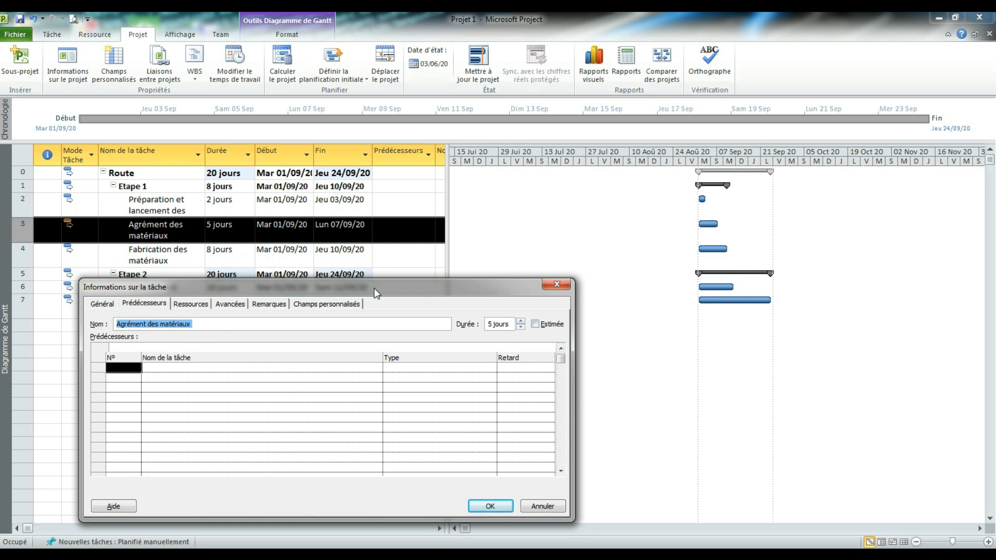
pyautogui.moveTo(392, 288); pyautogui.dragTo(429, 284)
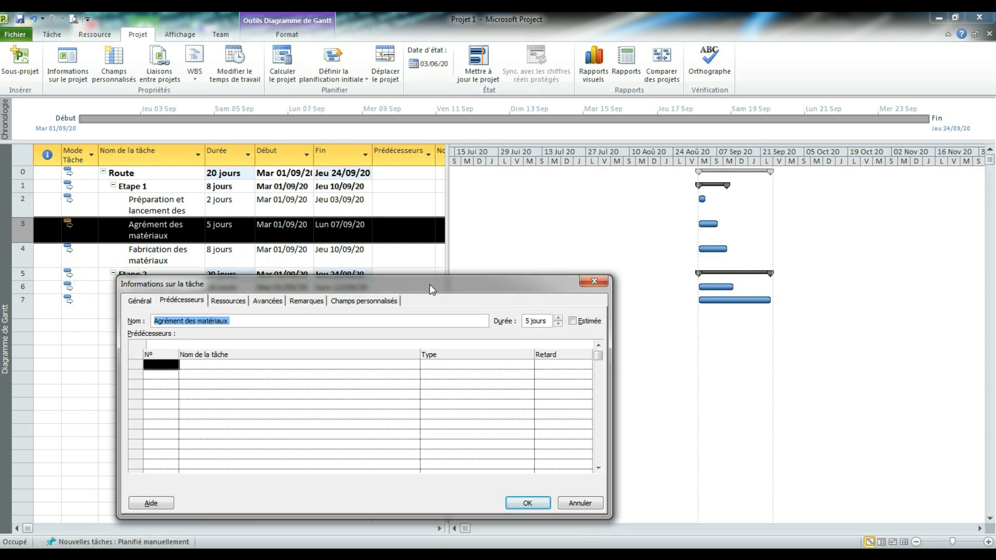
pyautogui.click(405, 365)
pyautogui.click(414, 365)
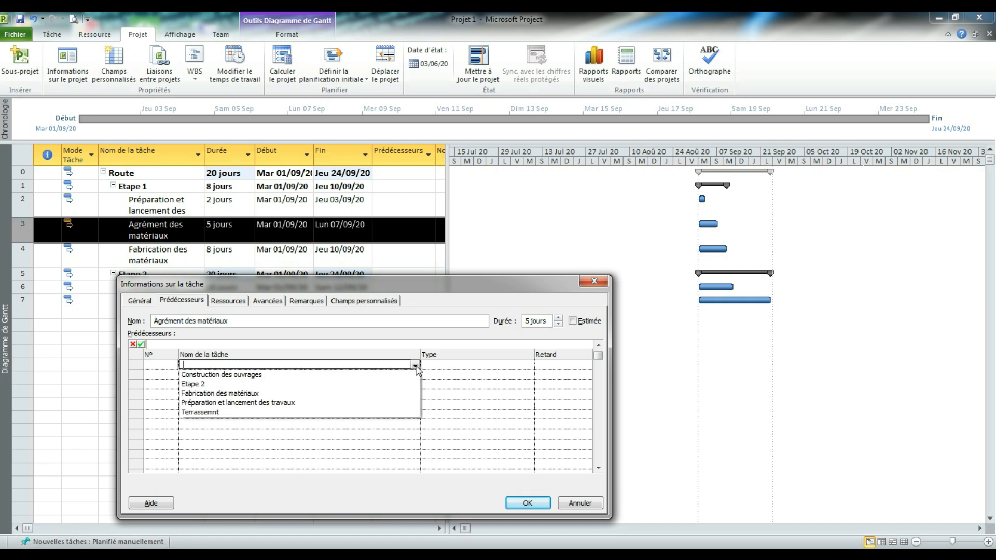
pyautogui.click(261, 405)
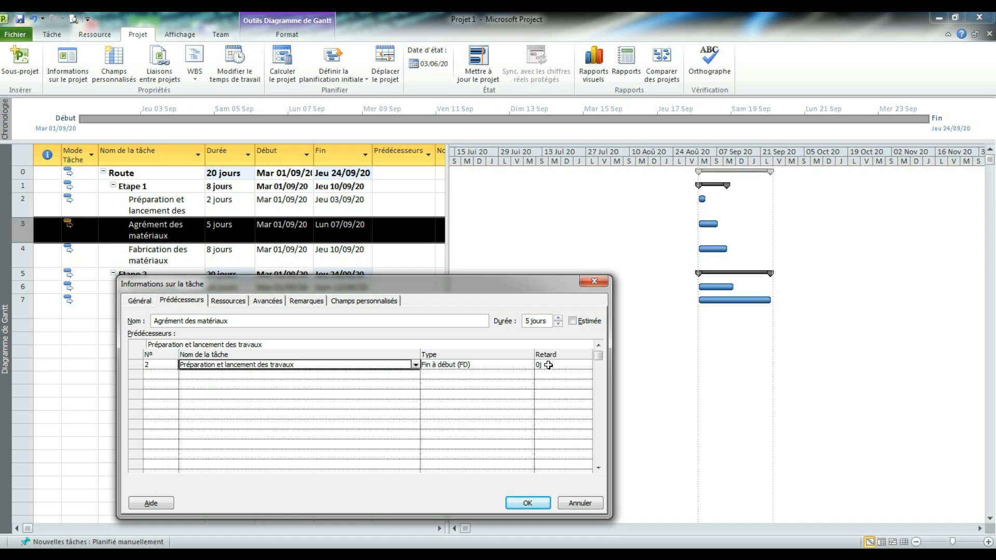
pyautogui.click(537, 506)
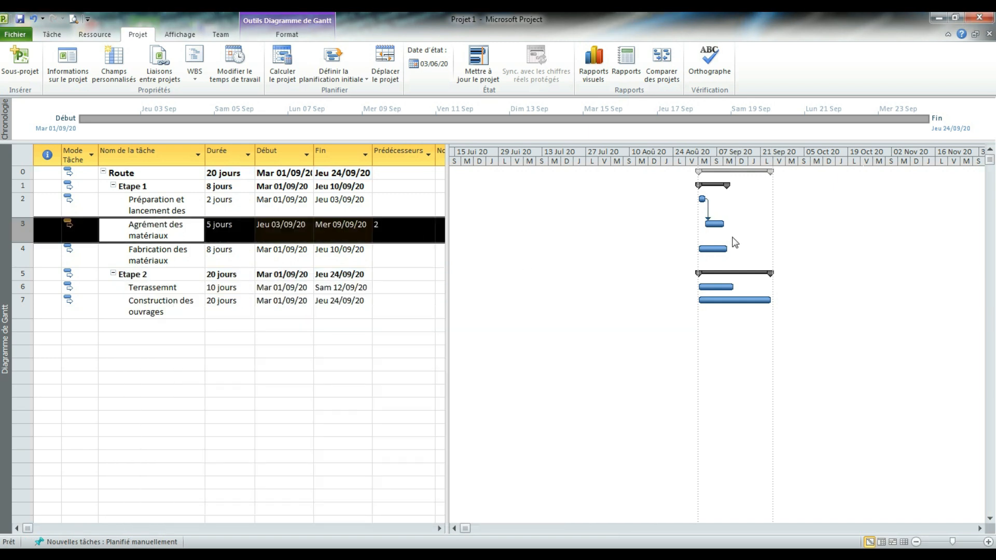
# Choose Agrément des matériaux as the predecessor of Fabrication des matériaux in its task information
pyautogui.click(987, 541)
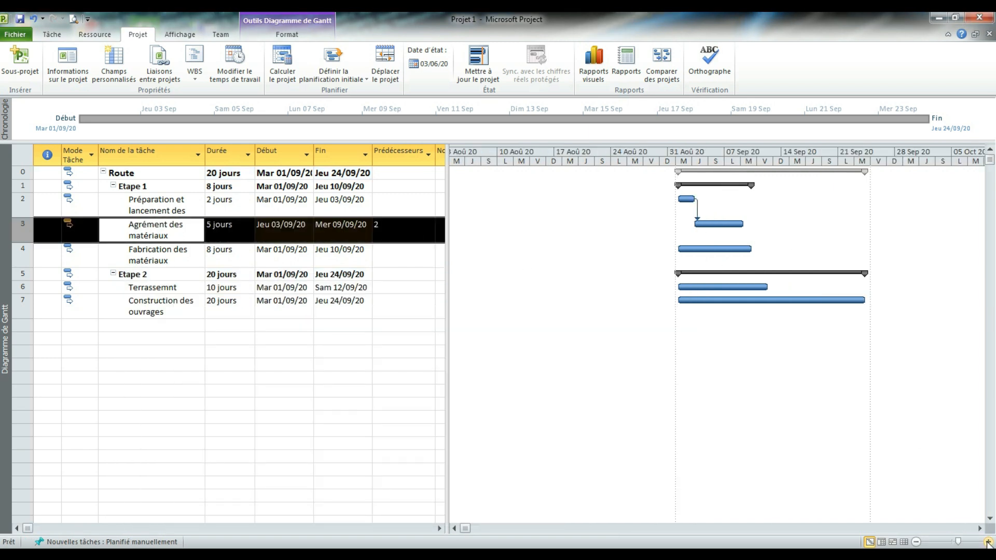
pyautogui.click(177, 255)
pyautogui.doubleClick(177, 255)
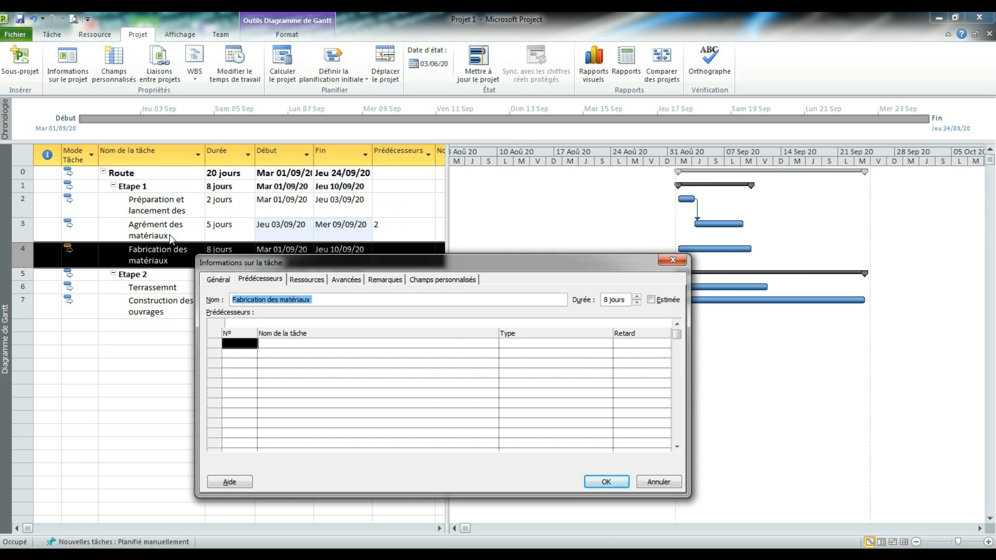
pyautogui.click(455, 343)
pyautogui.click(494, 344)
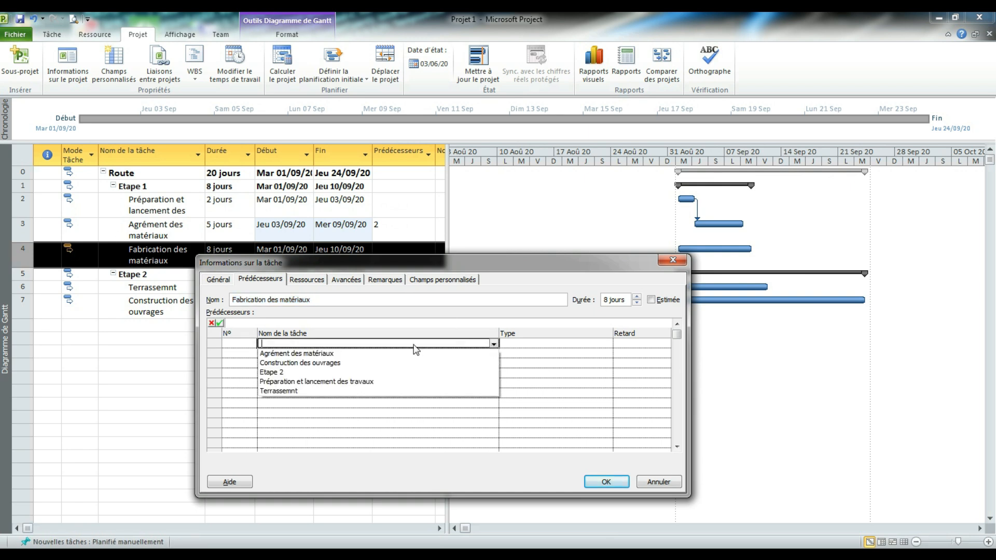
pyautogui.click(401, 352)
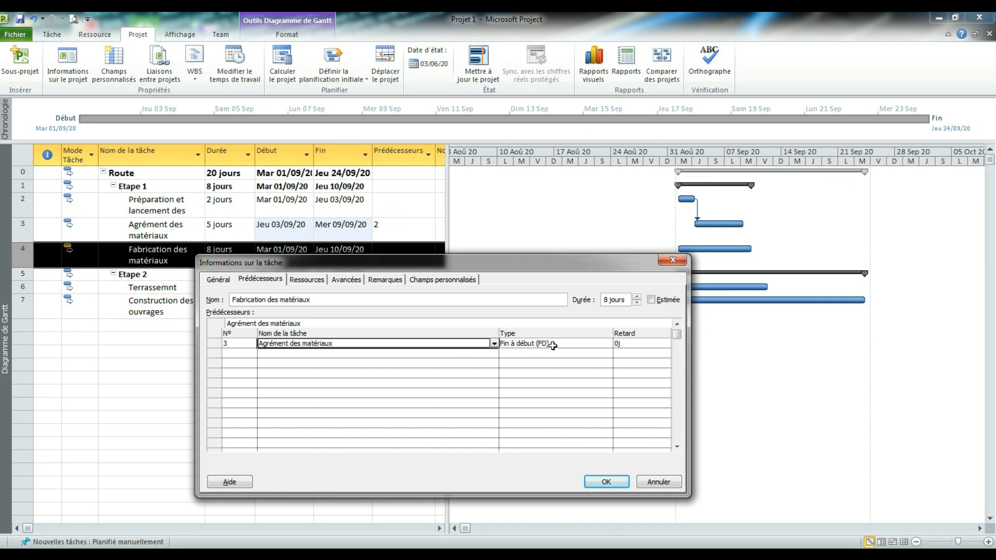
# Review the available link types, keep Fin à début (FD), and apply a 2-day lag to the Fabrication des matériaux predecessor
pyautogui.click(606, 344)
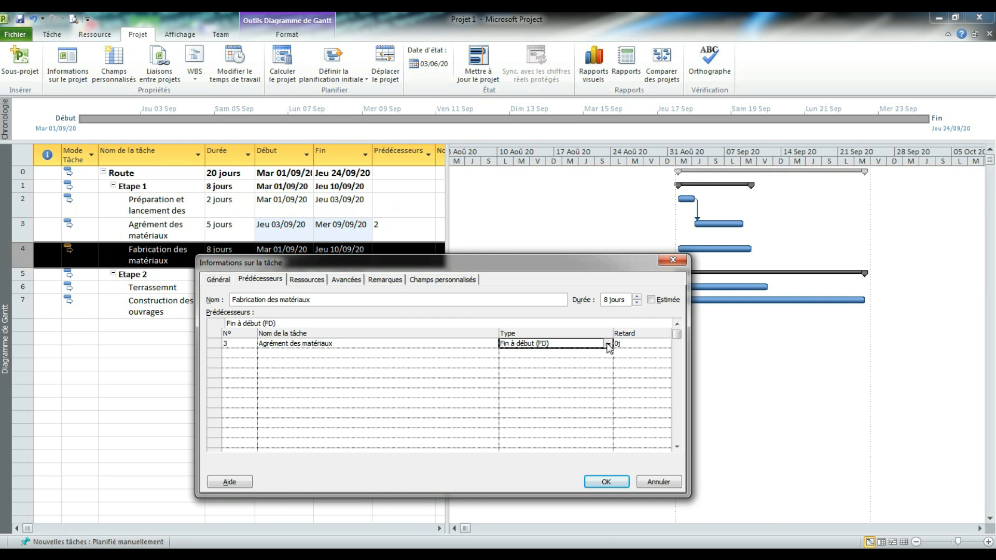
pyautogui.click(607, 344)
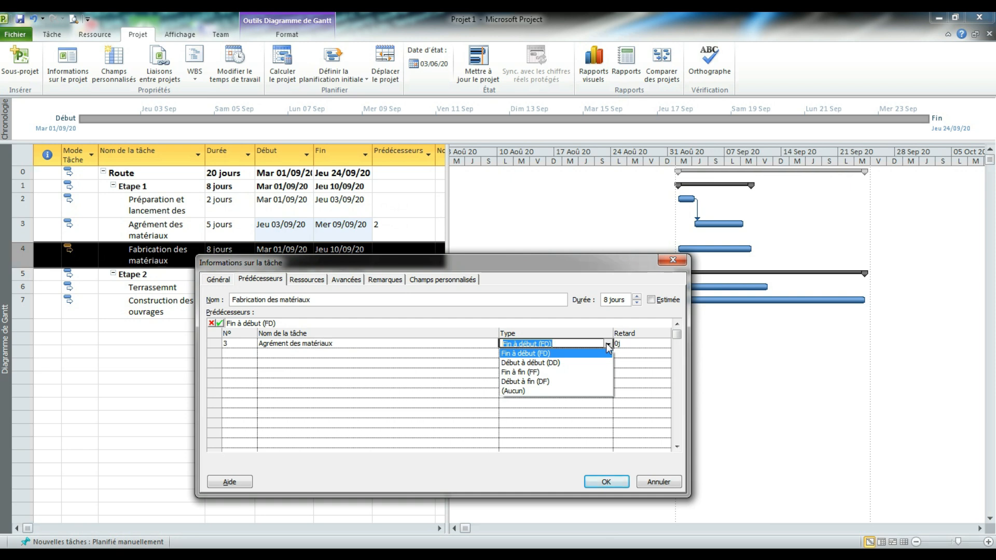
pyautogui.click(607, 344)
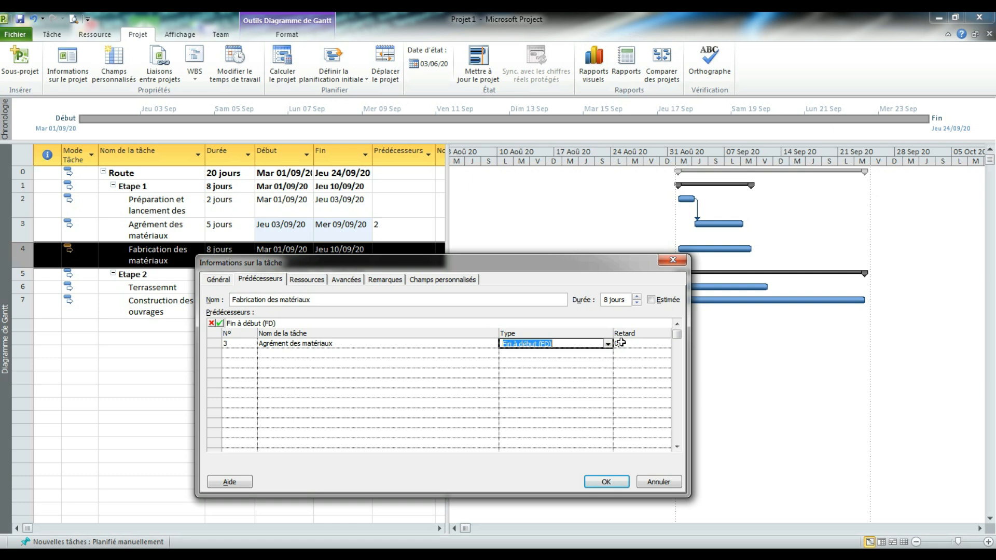
pyautogui.click(622, 342)
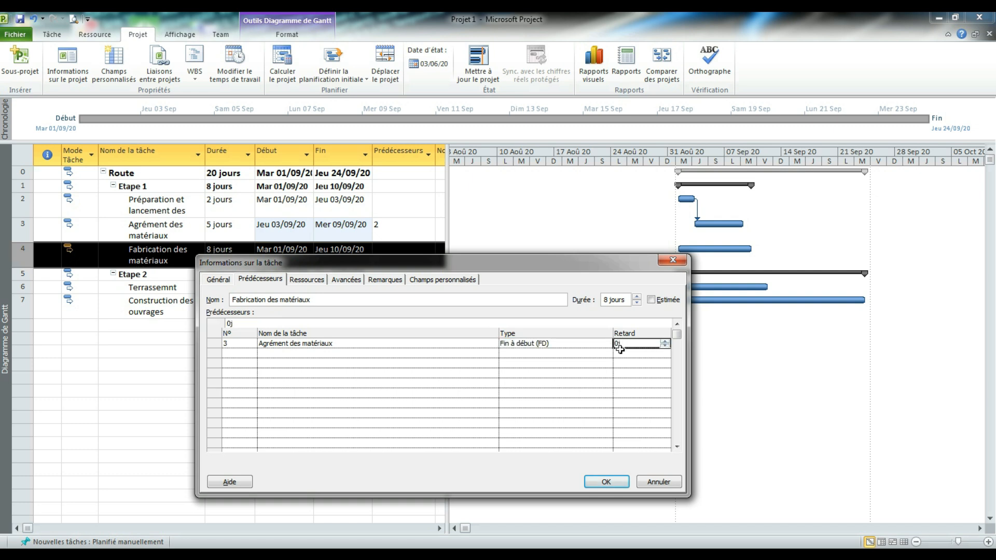
pyautogui.click(569, 342)
pyautogui.click(633, 344)
pyautogui.click(665, 341)
pyautogui.click(612, 480)
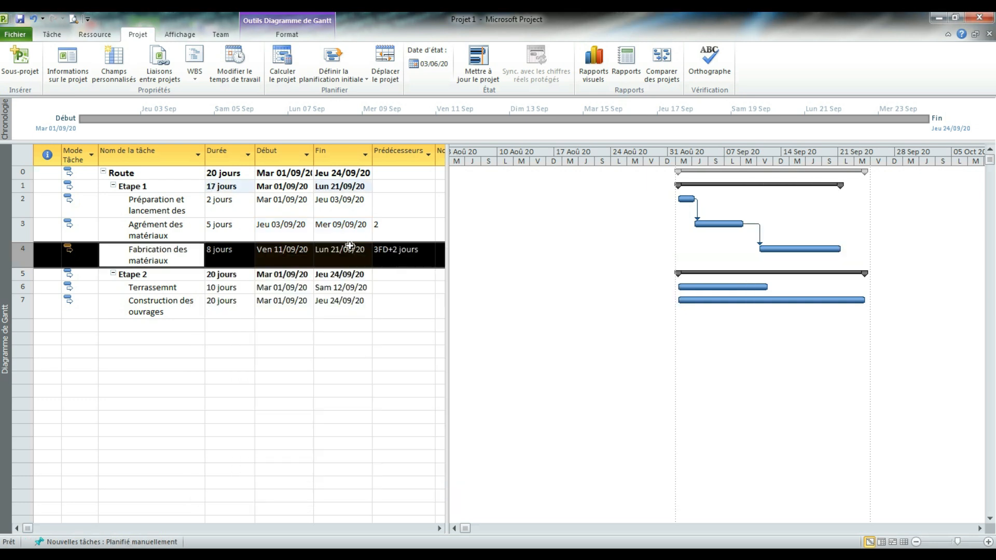
# Add Fabrication des matériaux as the predecessor of Terrassemnt through its task information
pyautogui.click(343, 230)
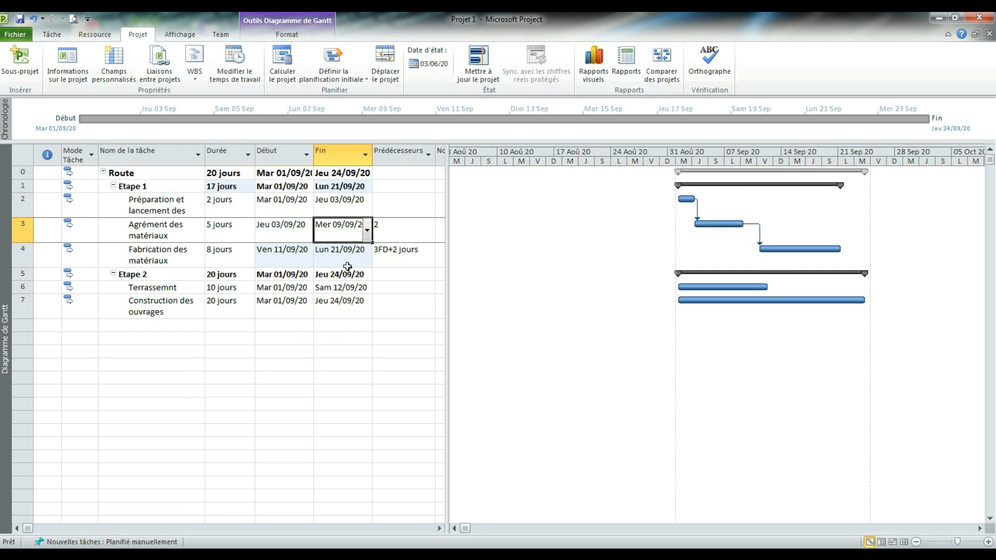
pyautogui.click(384, 287)
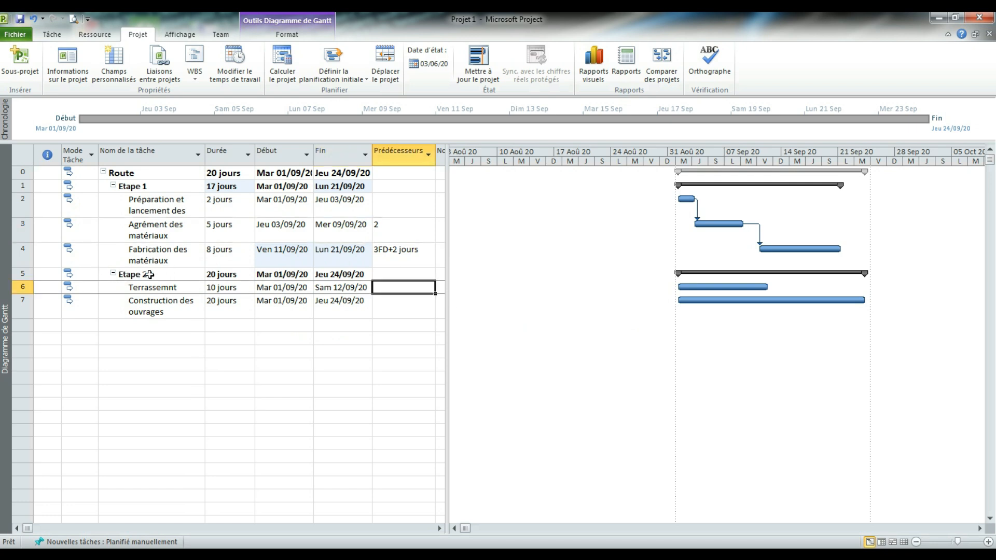
pyautogui.click(393, 275)
pyautogui.click(388, 289)
pyautogui.doubleClick(388, 290)
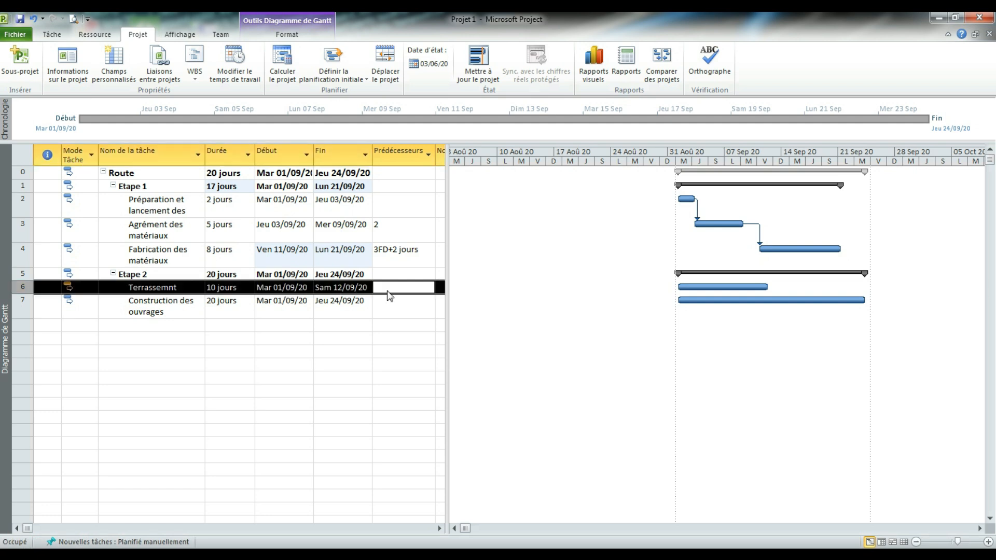
pyautogui.moveTo(433, 162); pyautogui.dragTo(425, 261)
pyautogui.click(521, 341)
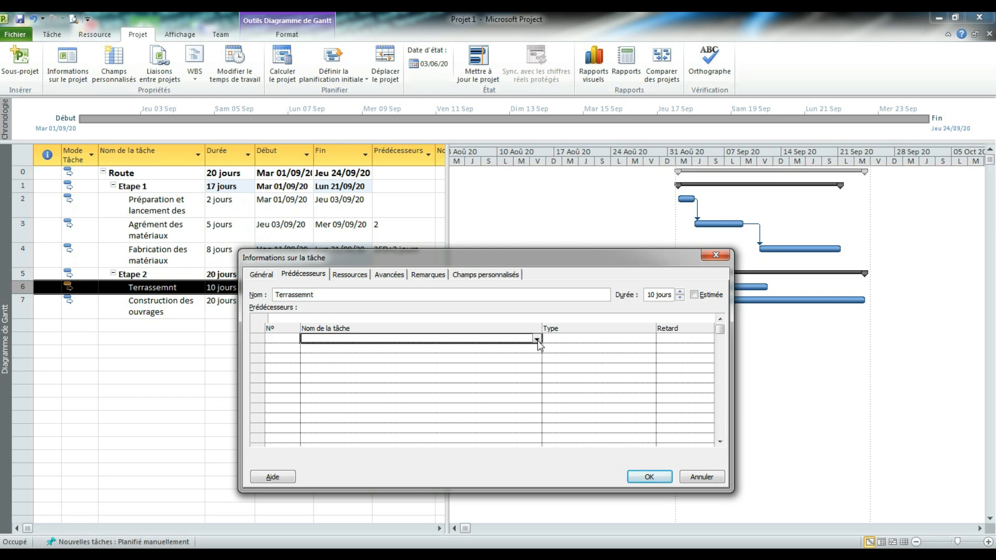
pyautogui.click(538, 338)
pyautogui.click(360, 377)
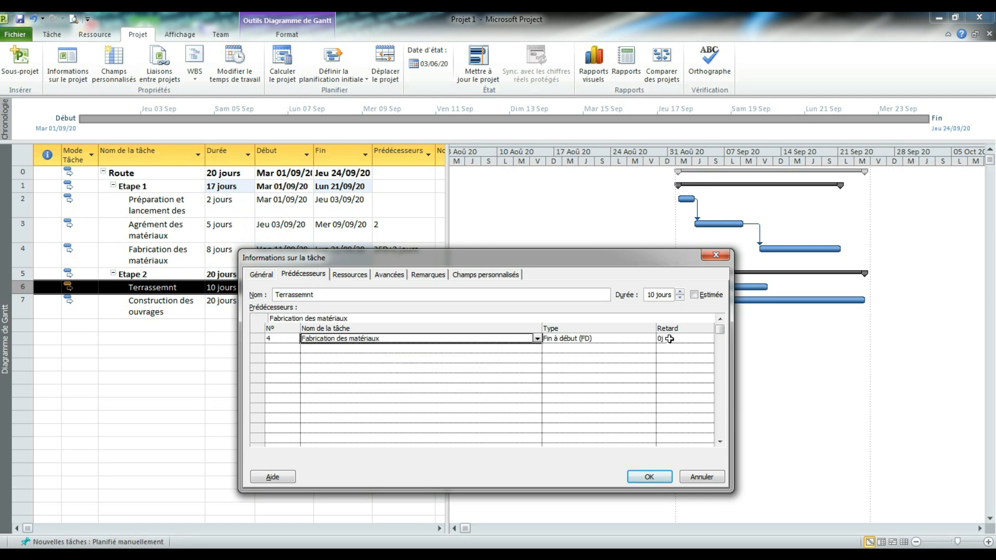
pyautogui.moveTo(623, 265); pyautogui.dragTo(537, 315)
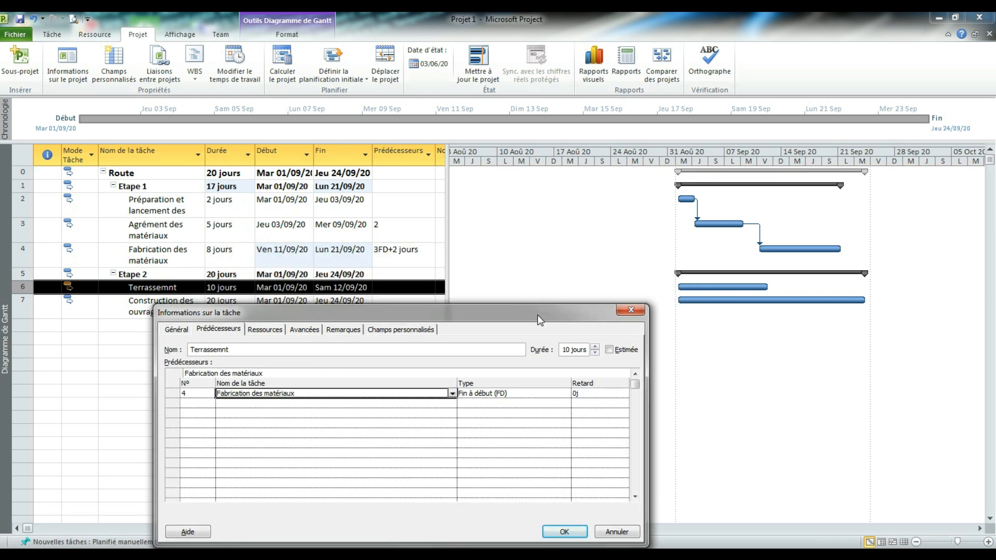
pyautogui.click(562, 532)
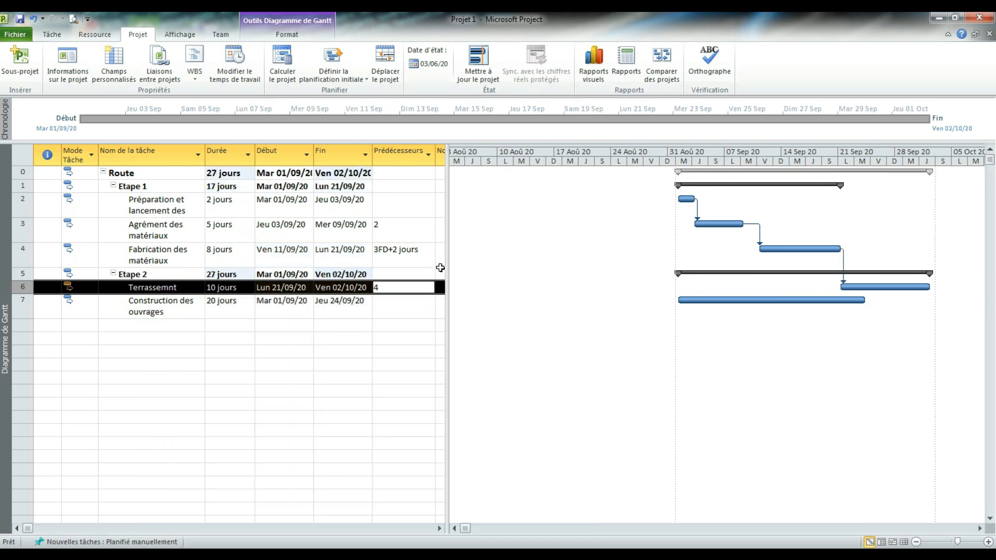
# Add Terrassemnt as the predecessor of Construction des ouvrages through its task information
pyautogui.click(402, 303)
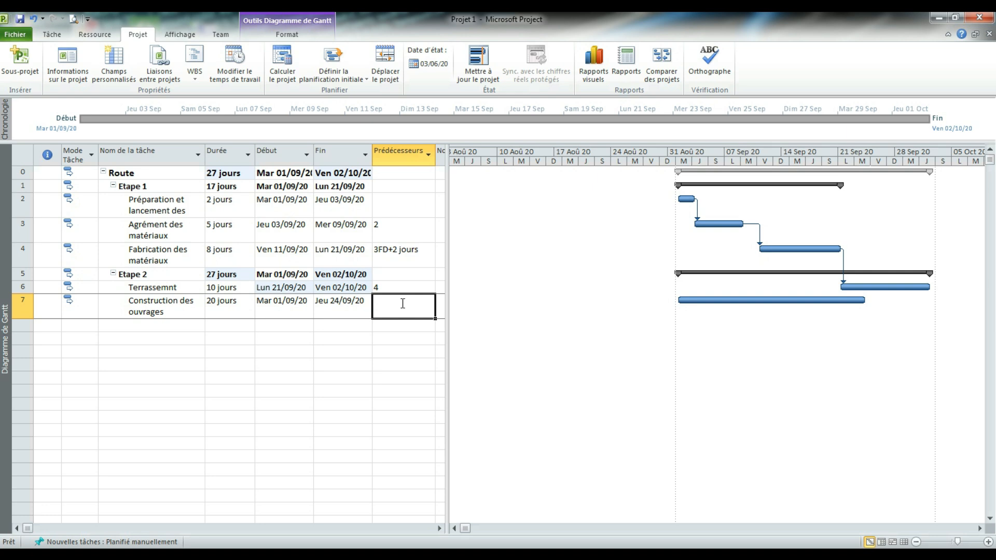
pyautogui.doubleClick(391, 313)
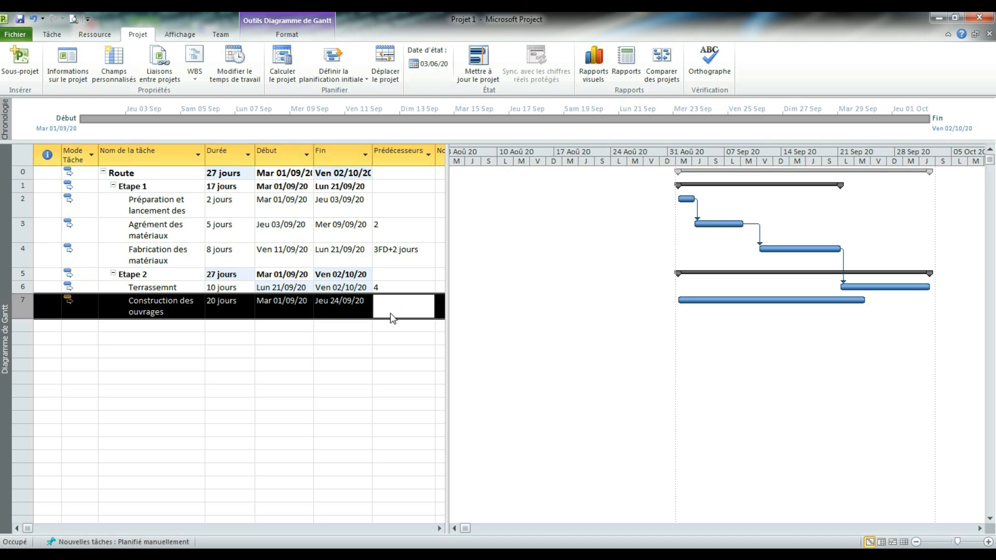
pyautogui.moveTo(505, 163); pyautogui.dragTo(525, 234)
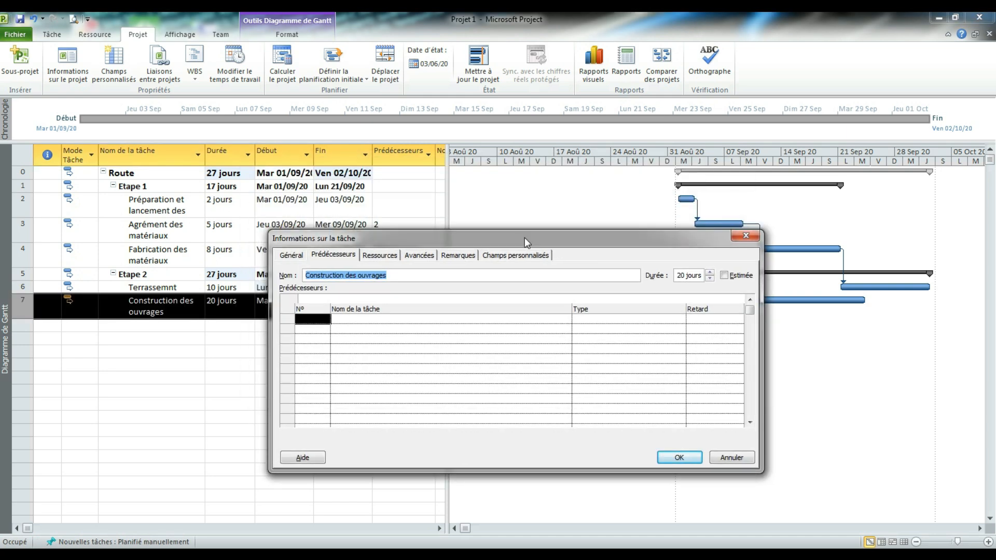
pyautogui.click(564, 320)
pyautogui.click(568, 321)
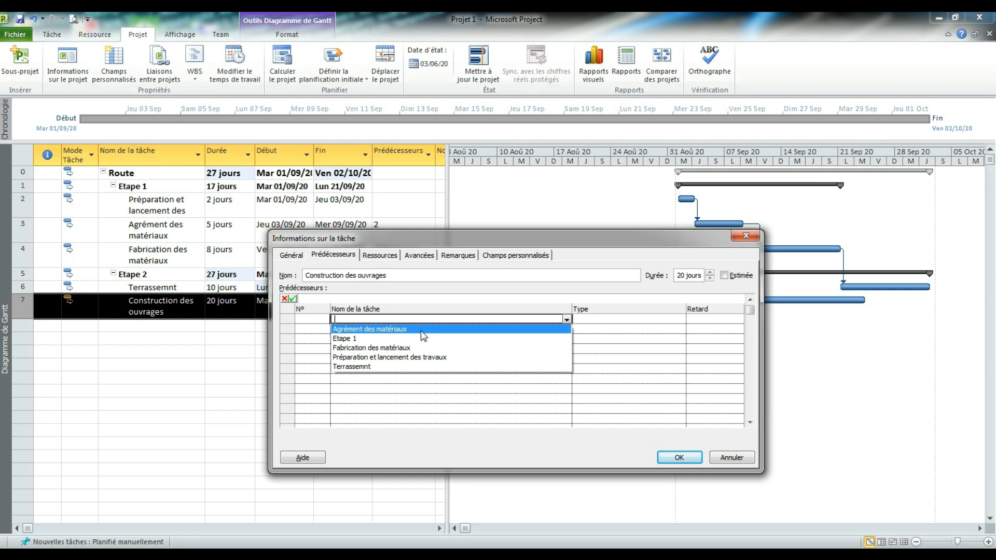
pyautogui.click(393, 364)
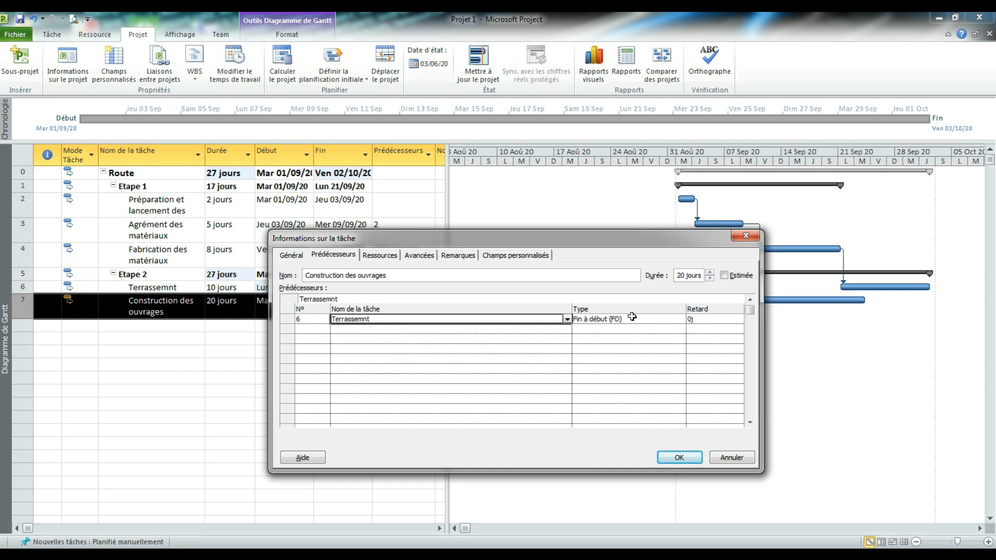
# Set the Terrassemnt predecessor's link type to Début à début (DD) and apply it to Construction des ouvrages
pyautogui.click(658, 321)
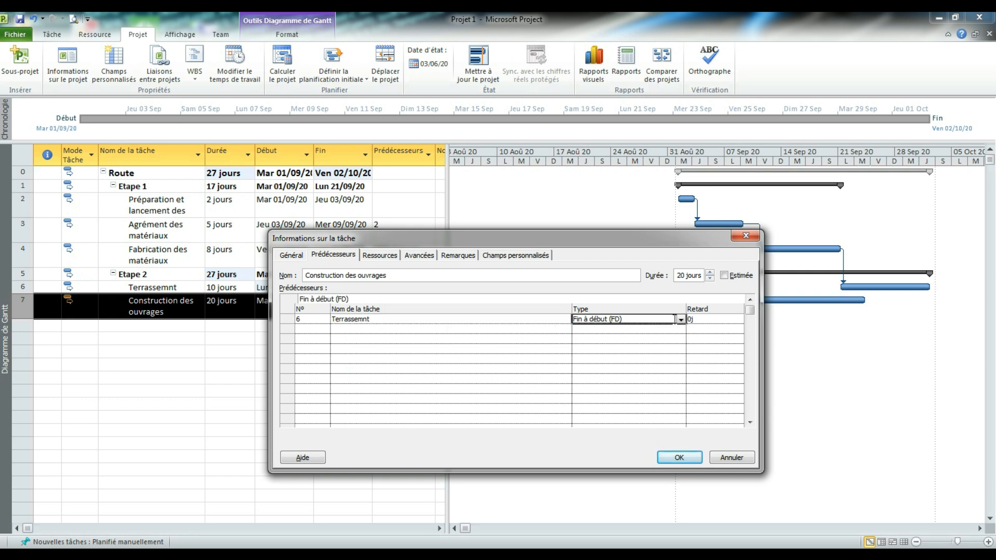
pyautogui.click(680, 320)
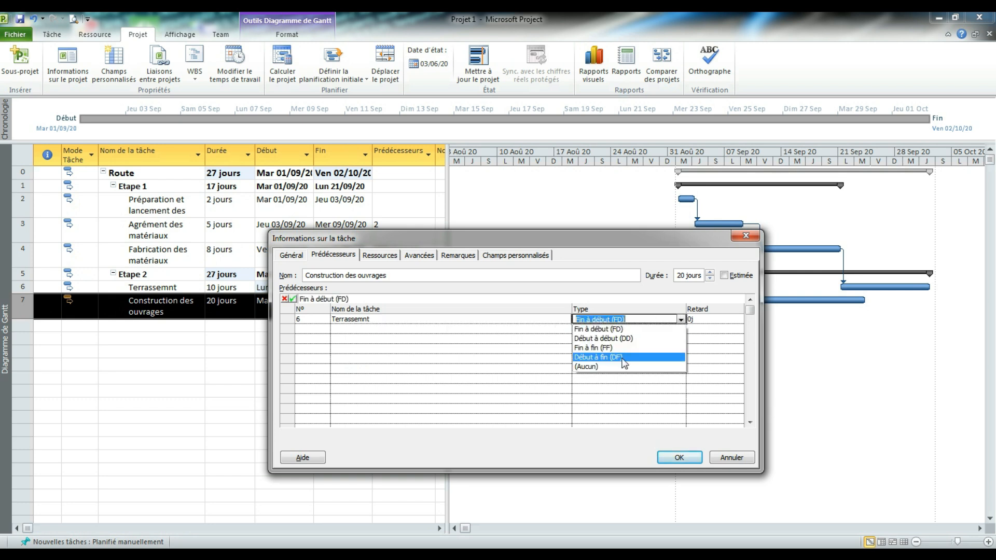
pyautogui.click(633, 338)
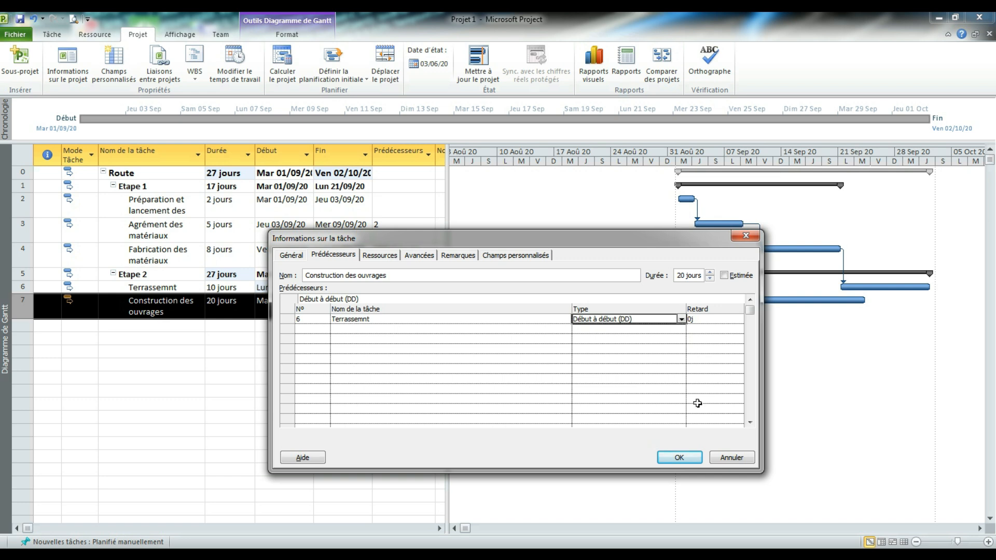
pyautogui.click(690, 459)
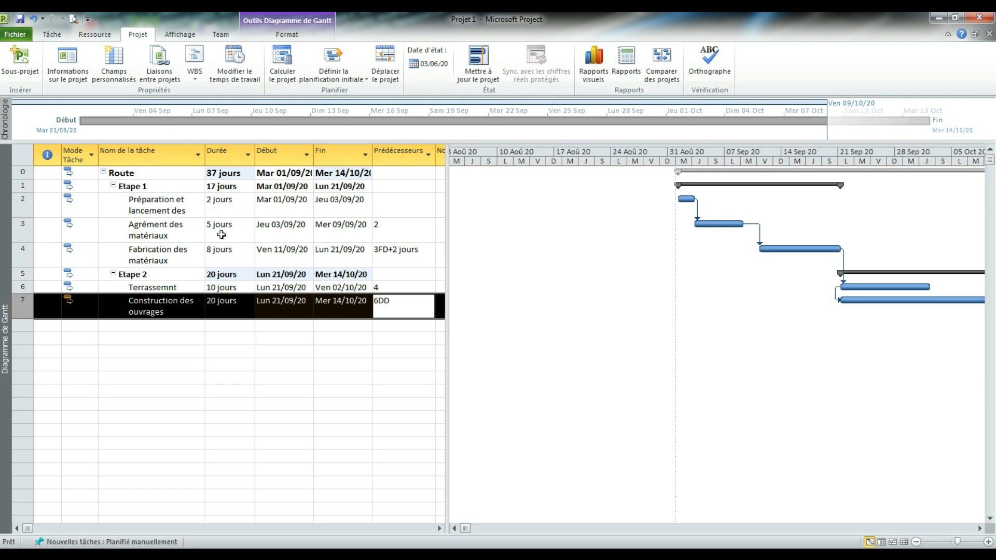
pyautogui.click(241, 325)
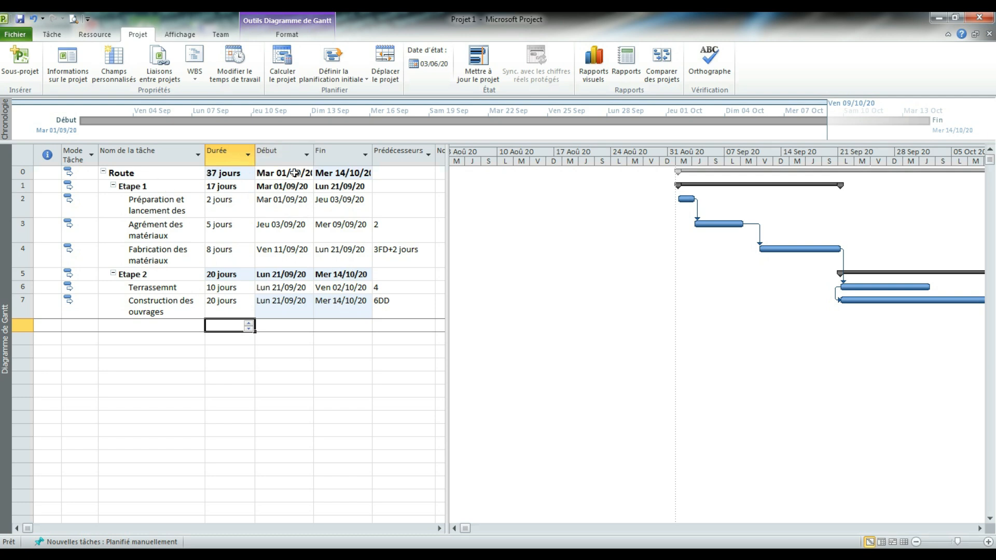
# Try bold and light green text on the task name Préparation et lancement des travaux
pyautogui.click(156, 205)
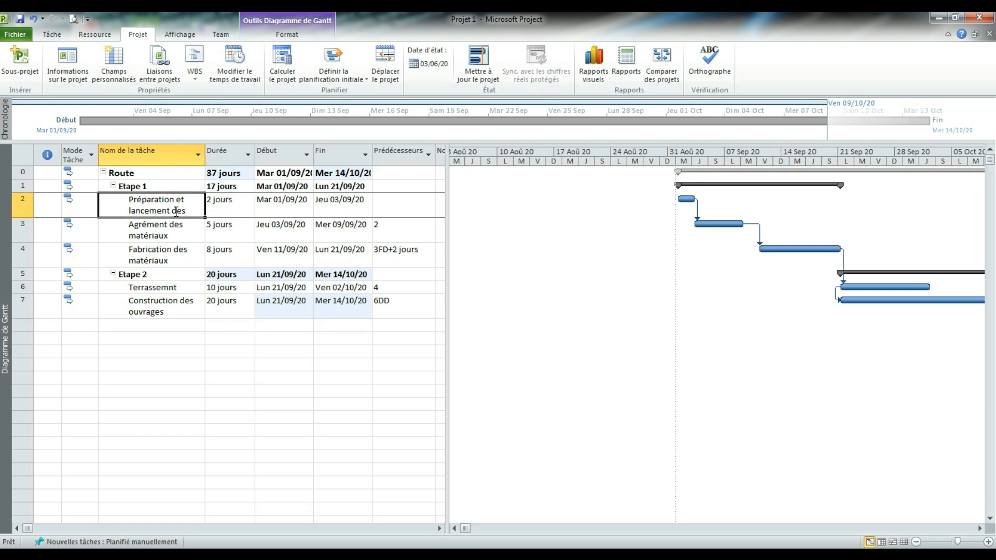
pyautogui.click(52, 34)
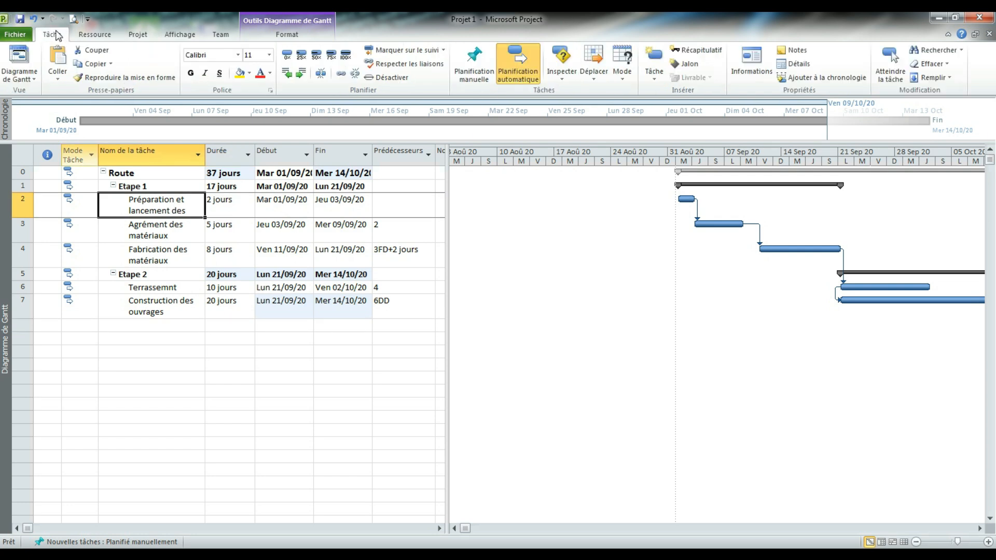
pyautogui.click(191, 74)
pyautogui.click(190, 74)
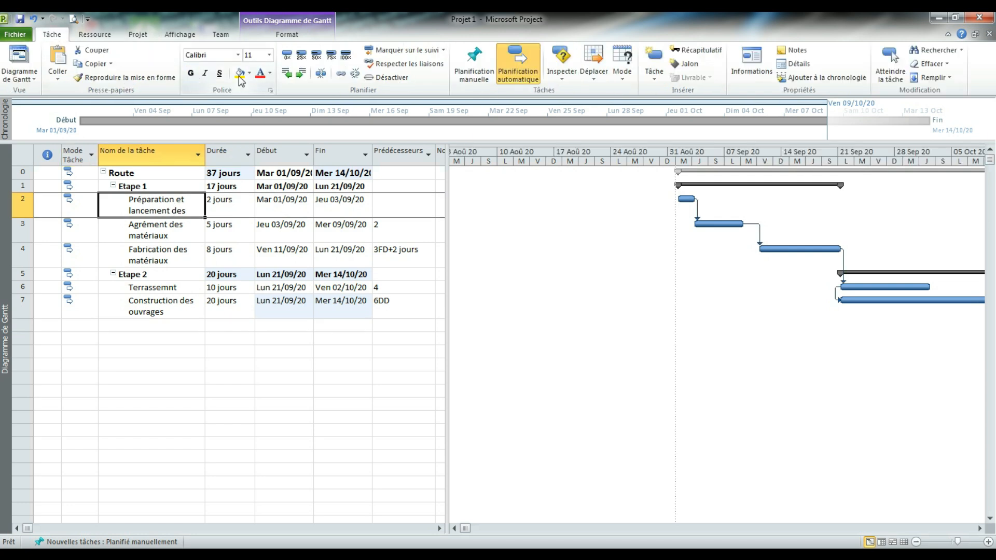
pyautogui.click(270, 72)
pyautogui.click(302, 180)
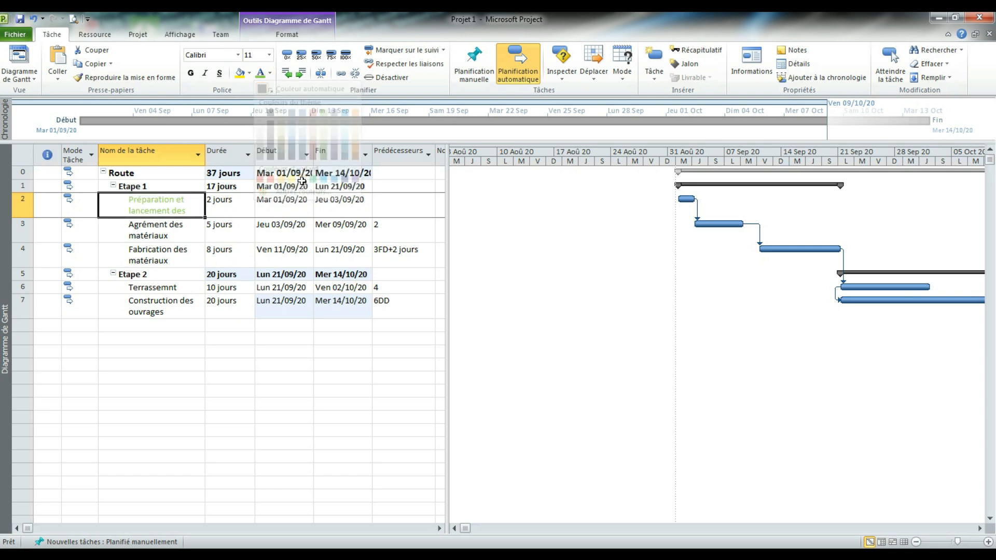
# Highlight the name of Préparation et lancement des travaux in yellow and set its text to the automatic colour
pyautogui.click(240, 73)
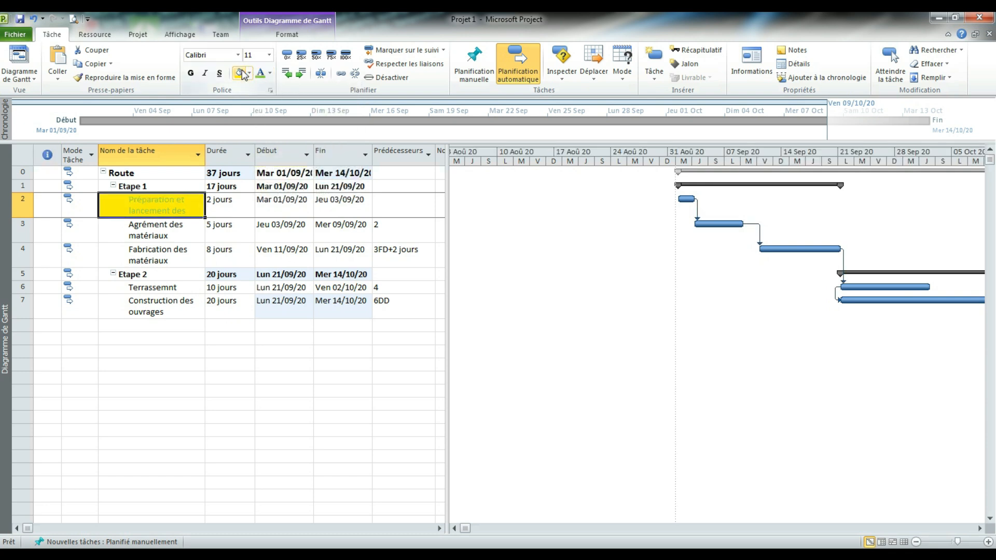
pyautogui.click(269, 73)
pyautogui.click(286, 91)
# Highlight the task name Fabrication des matériaux in yellow and Terrassemnt in green
pyautogui.click(177, 228)
pyautogui.click(166, 251)
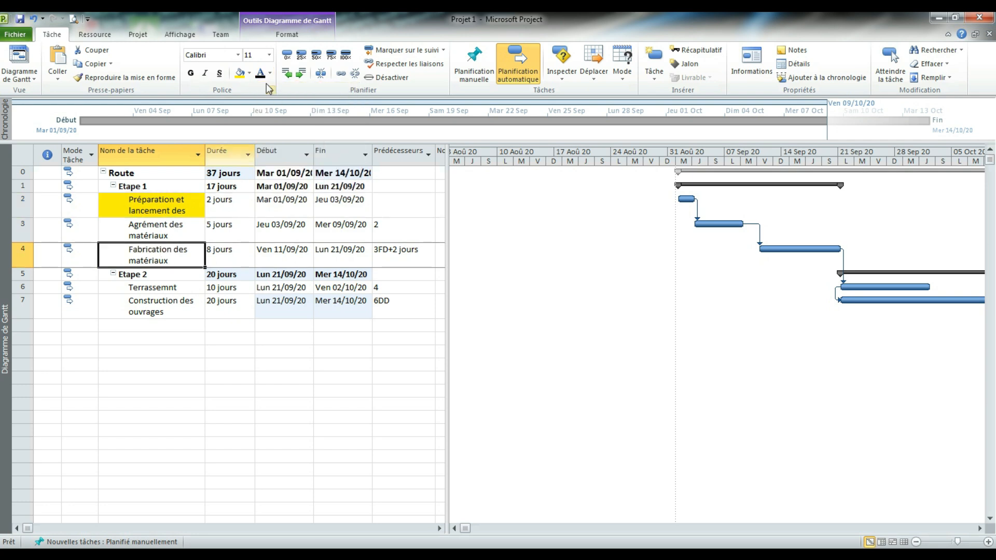
pyautogui.click(240, 73)
pyautogui.click(175, 288)
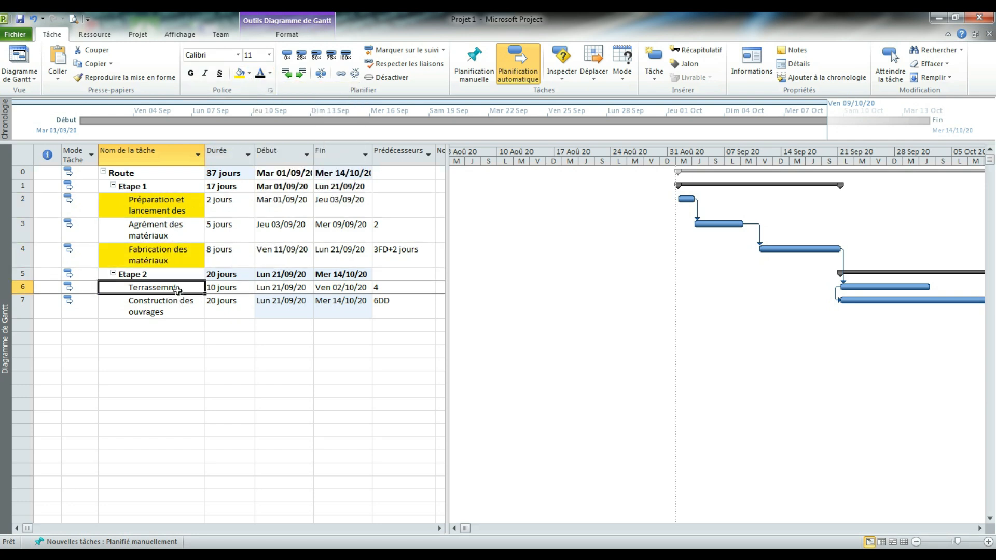
pyautogui.click(250, 73)
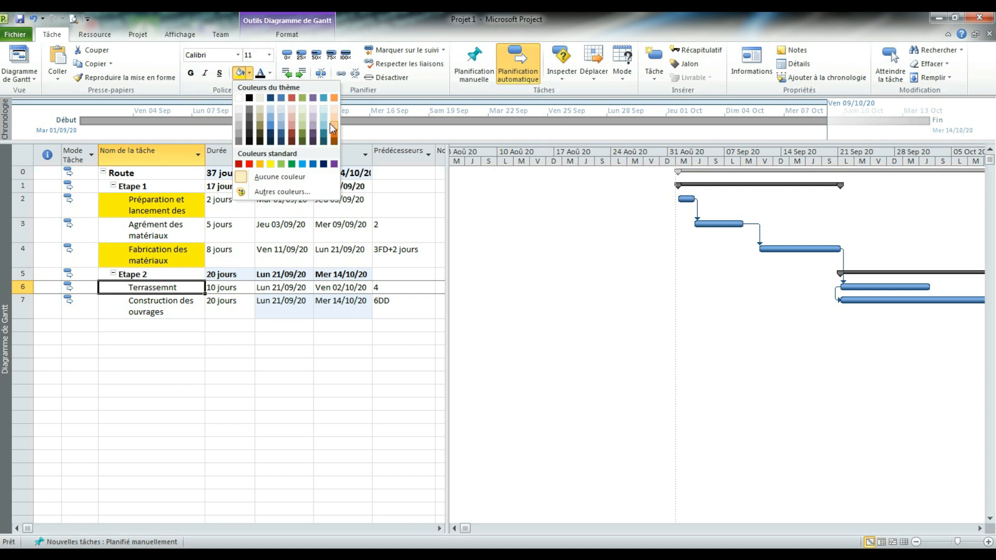
pyautogui.click(291, 164)
pyautogui.click(174, 311)
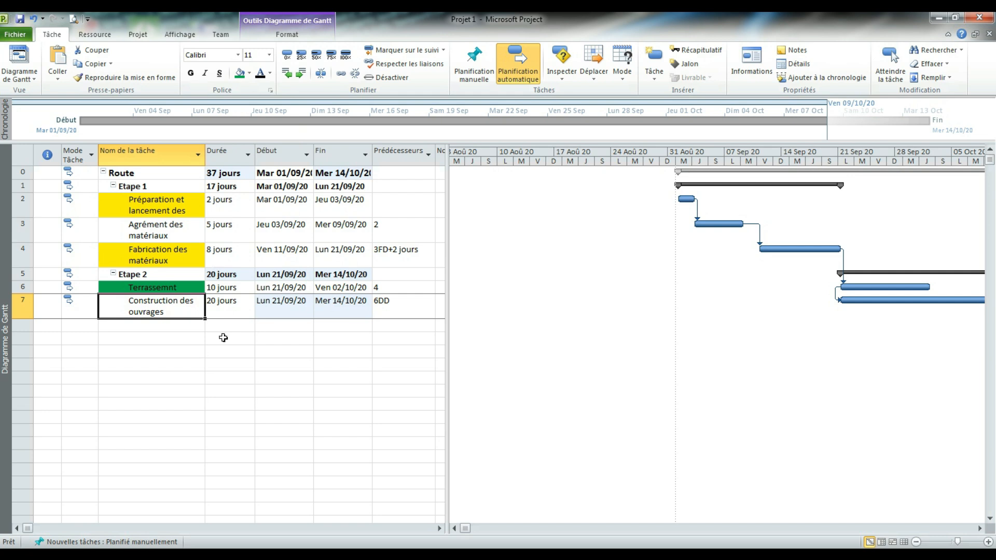
# Undo all the text and background colour changes made to the task names
pyautogui.hotkey('ctrl', 'z')
pyautogui.hotkey('ctrl', 'z')
pyautogui.hotkey('ctrl', 'z')
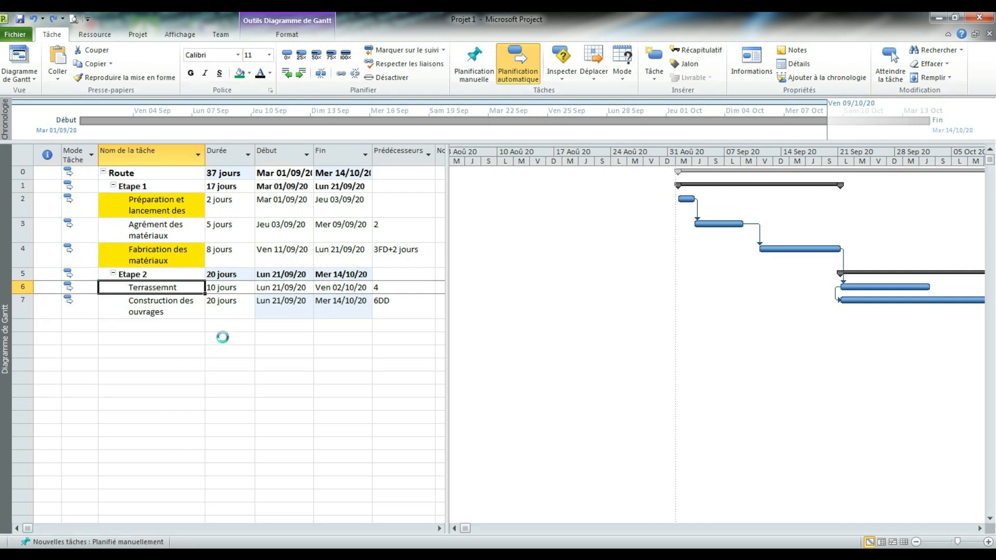
pyautogui.hotkey('ctrl', 'z')
pyautogui.hotkey('ctrl', 'z')
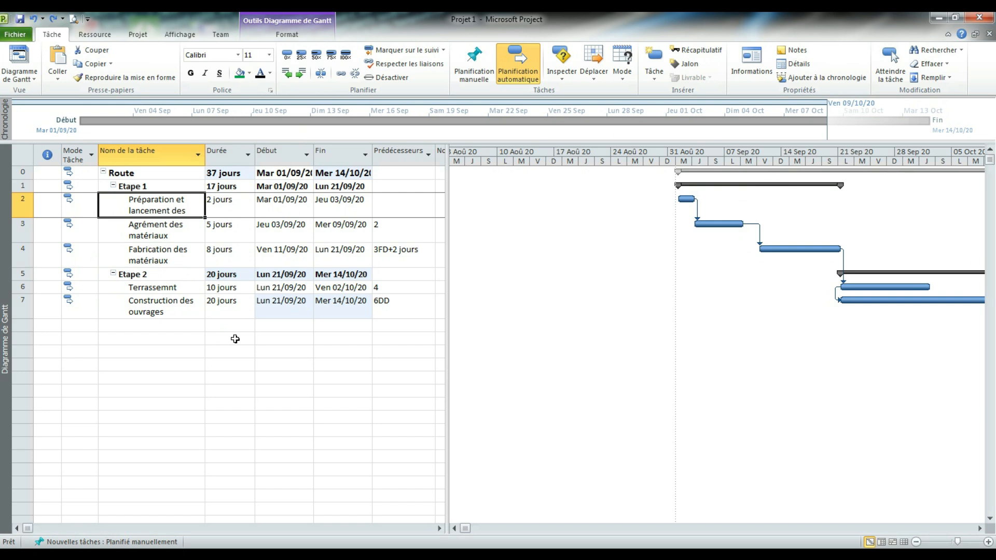
# Save the project
pyautogui.hotkey('ctrl', 's')
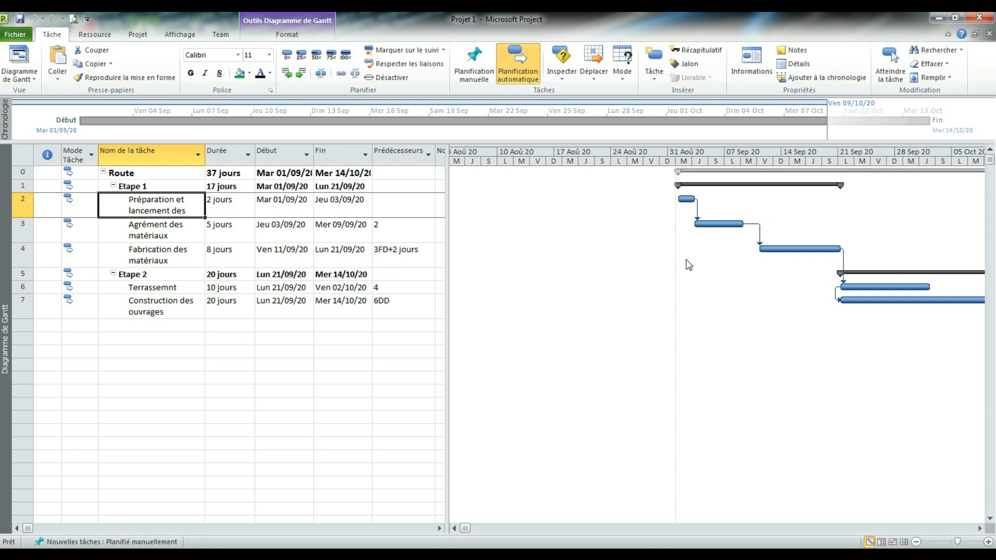
pyautogui.moveTo(466, 528); pyautogui.dragTo(474, 531)
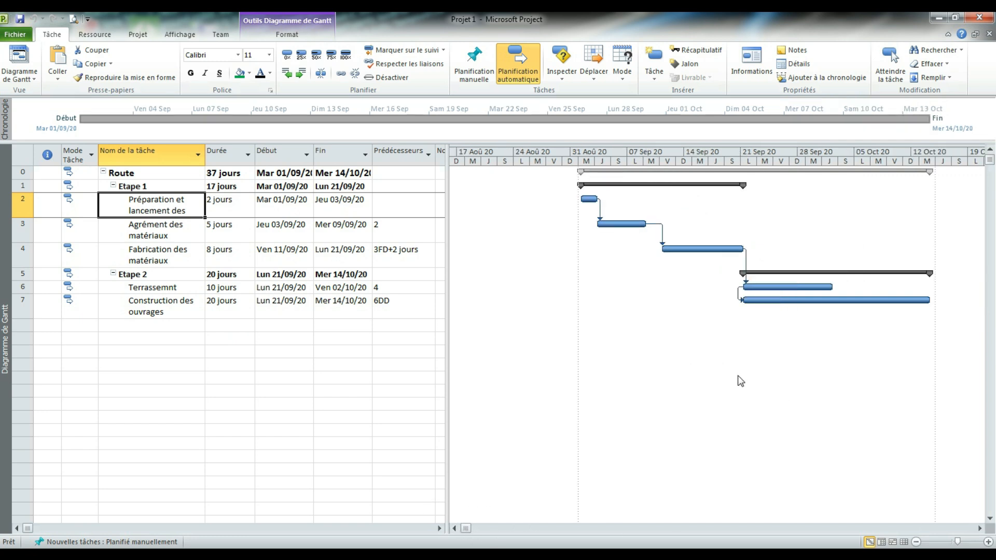
# Try marking the task Préparation et lancement des travaux as 100% complete, and undo that change
pyautogui.click(237, 208)
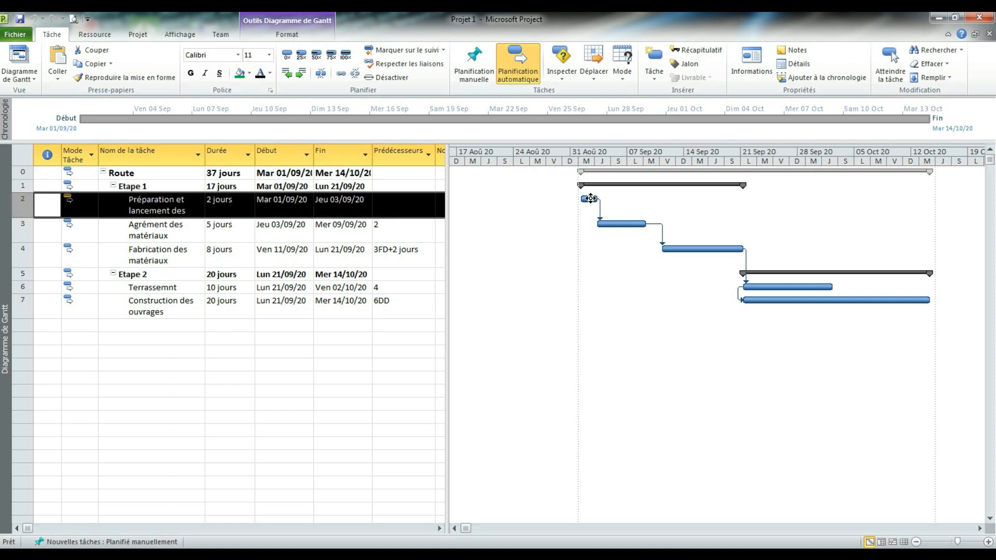
pyautogui.click(26, 202)
pyautogui.click(102, 231)
pyautogui.click(24, 199)
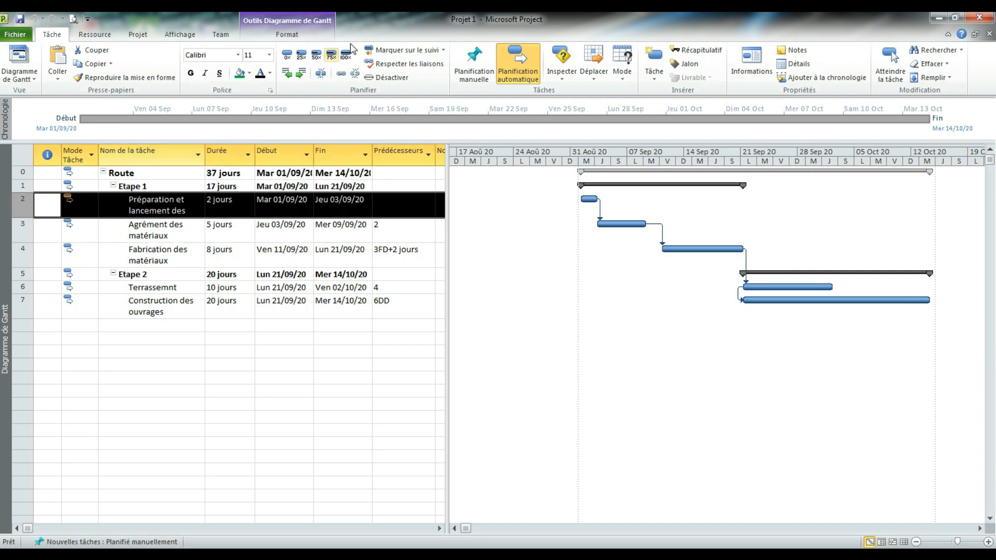
pyautogui.click(347, 54)
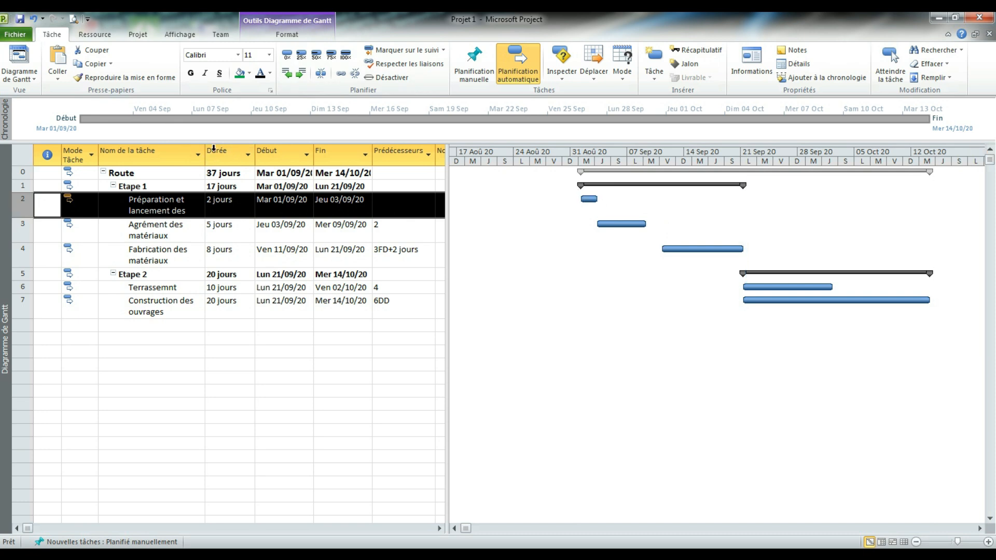
pyautogui.hotkey('ctrl', 'z')
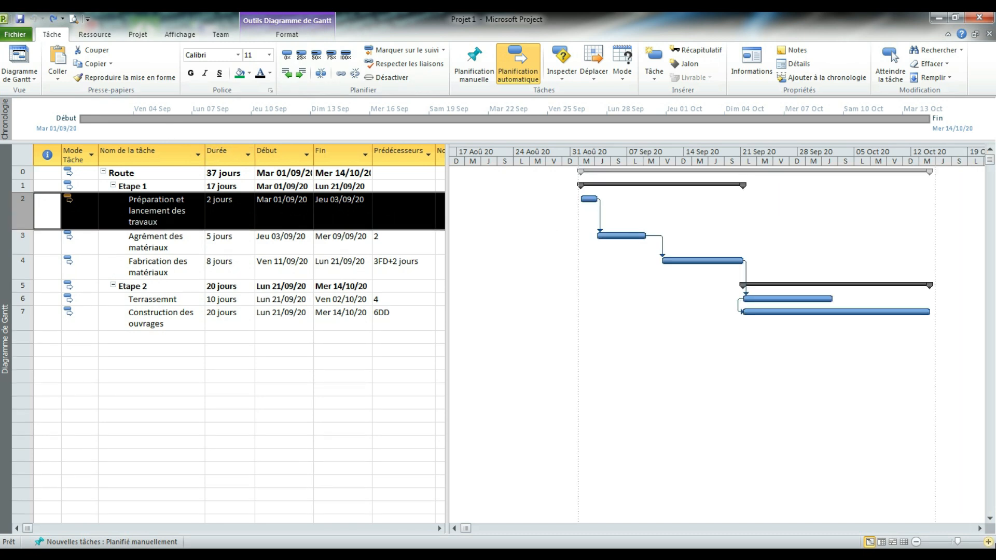
# Mark the tasks Préparation et lancement des travaux and Agrément des matériaux as 100% complete
pyautogui.click(989, 542)
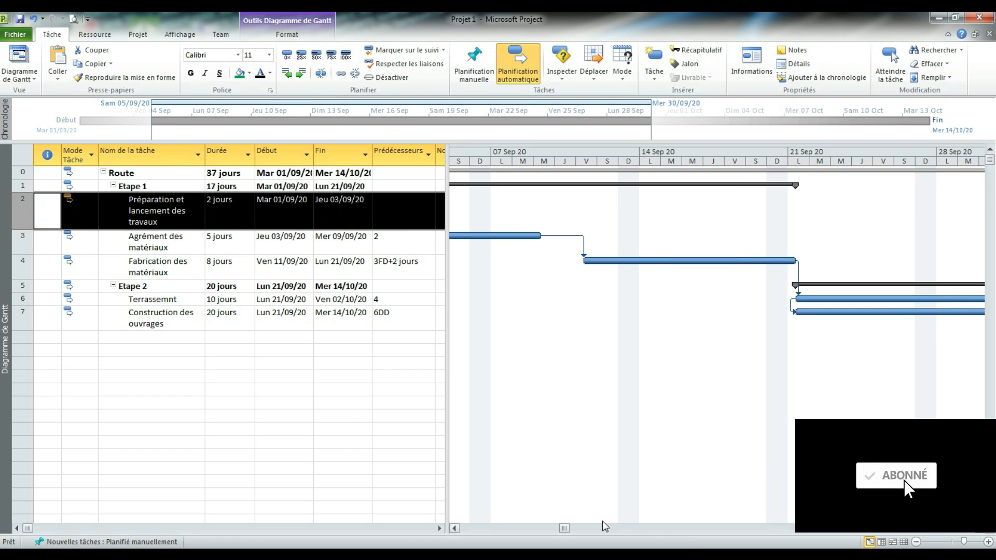
pyautogui.click(454, 528)
pyautogui.click(454, 528)
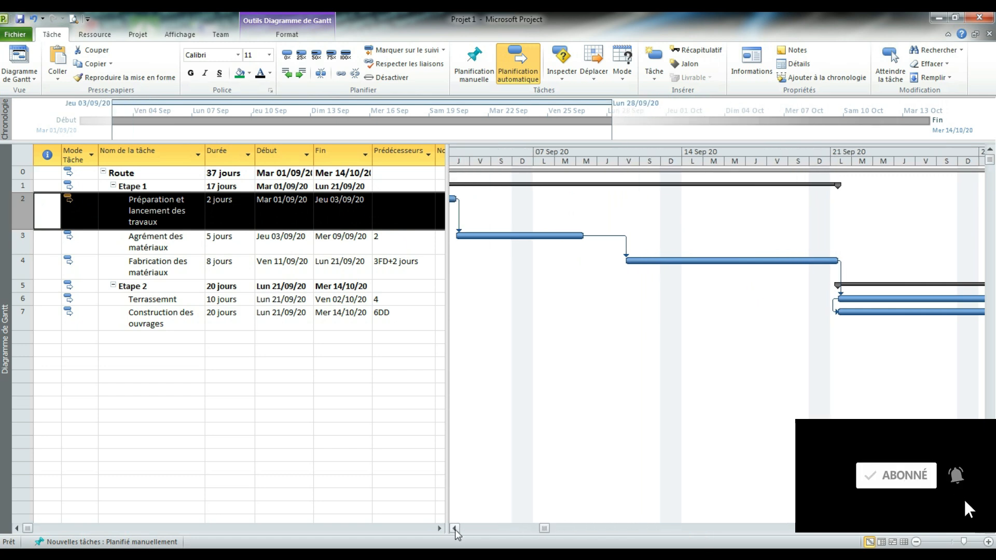
pyautogui.click(454, 527)
pyautogui.click(454, 527)
pyautogui.click(455, 528)
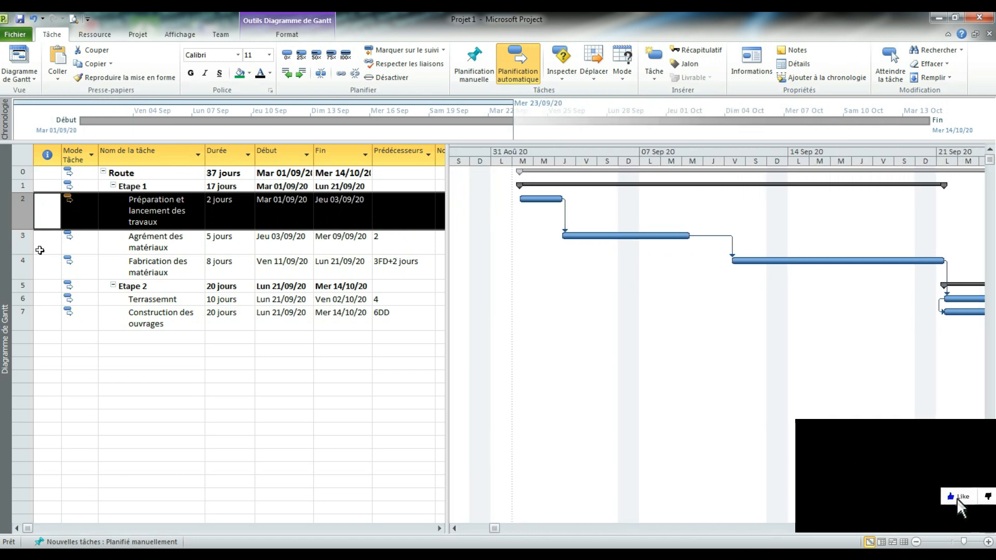
pyautogui.click(345, 54)
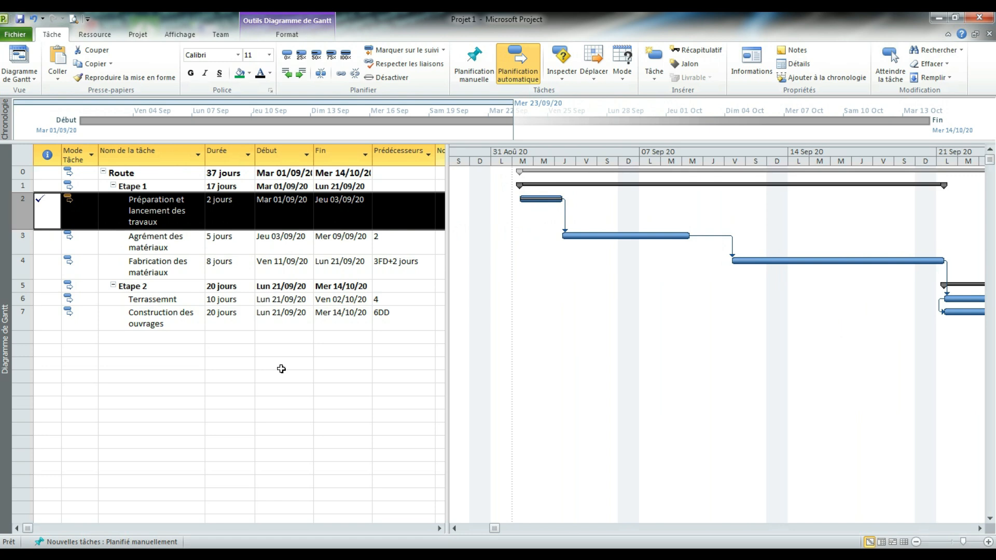
pyautogui.click(22, 242)
pyautogui.click(345, 54)
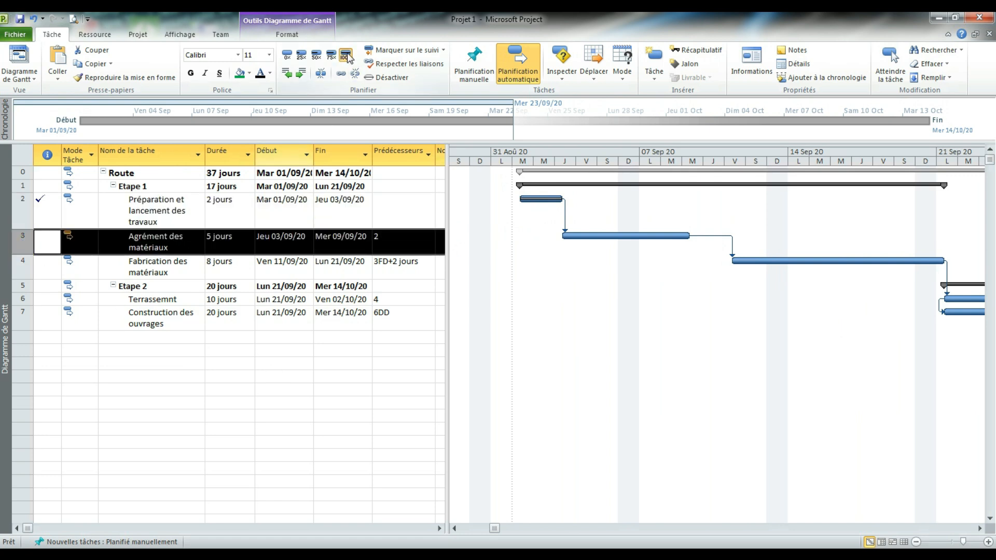
# Set the completion of the task Fabrication des matériaux to 60% in its general task information
pyautogui.click(26, 270)
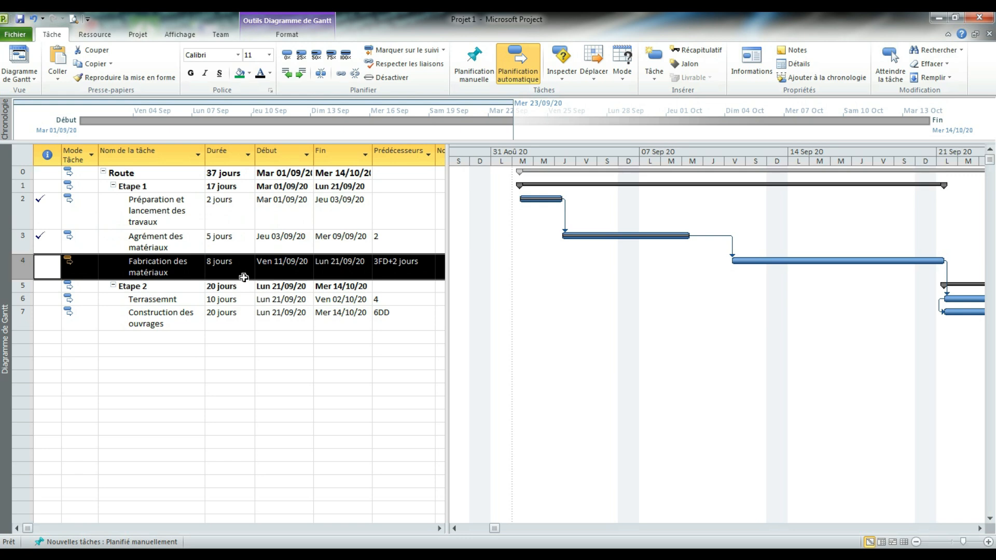
pyautogui.doubleClick(221, 272)
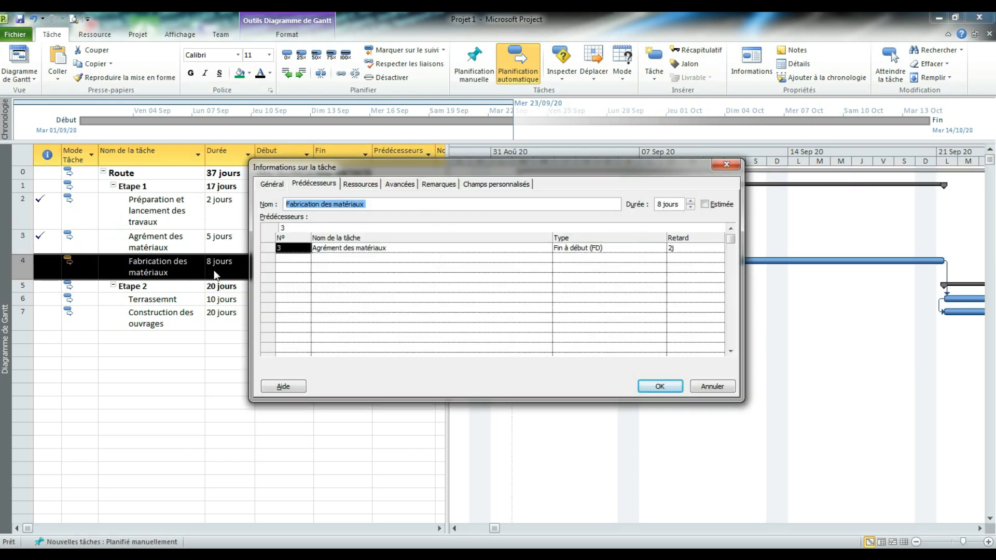
pyautogui.click(273, 184)
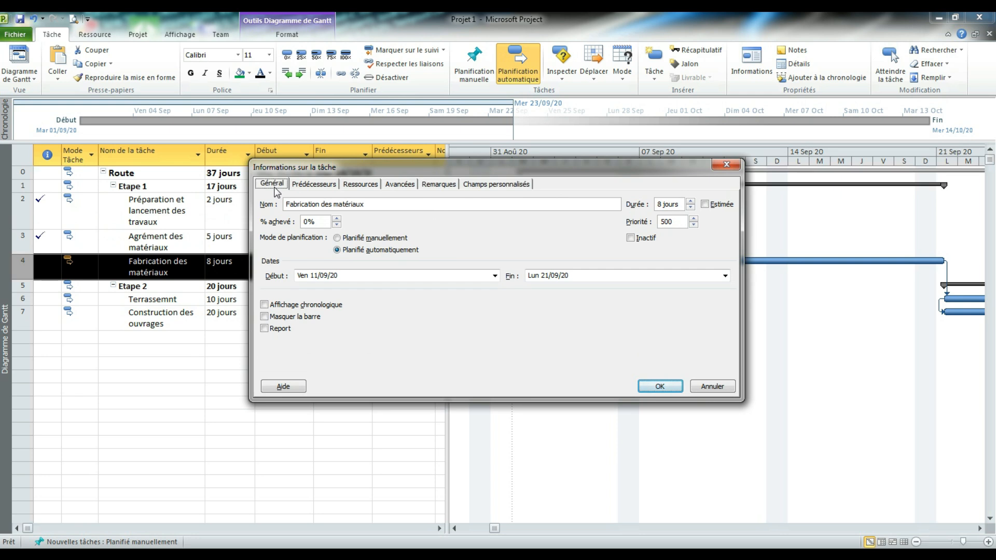
pyautogui.click(336, 218)
pyautogui.click(337, 219)
pyautogui.click(336, 219)
pyautogui.click(659, 386)
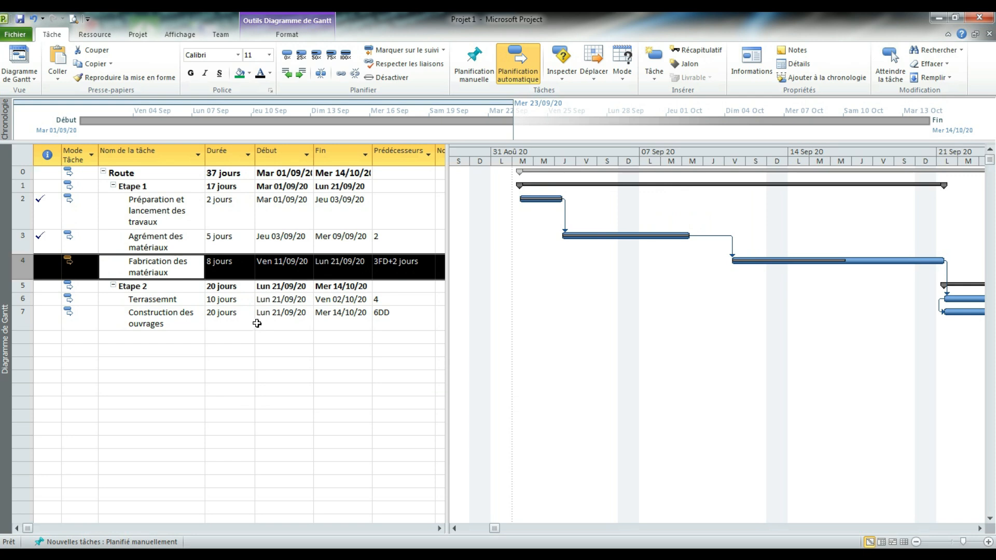
pyautogui.click(177, 313)
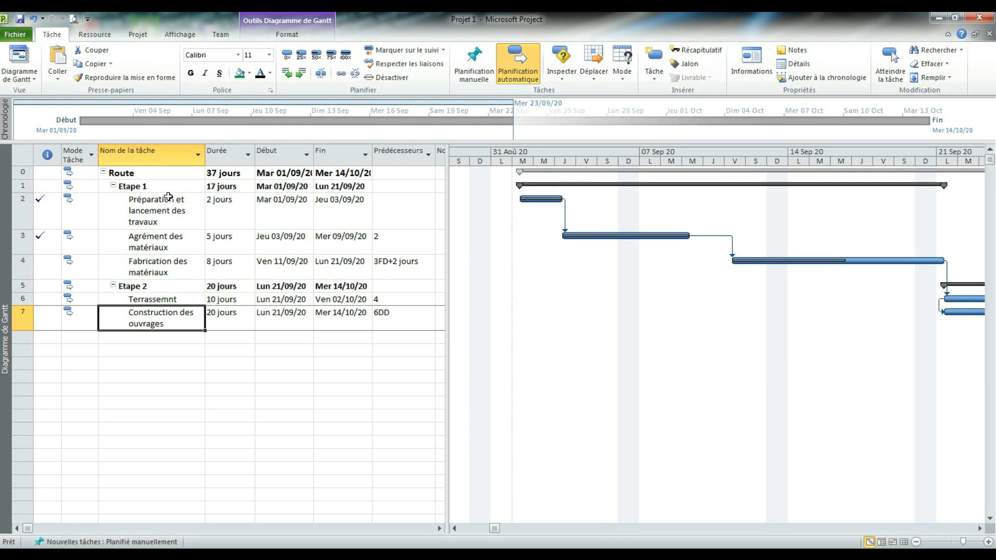
# Switch the project to the Suivi Gantt view and adjust the timescale so all task progress bars are readable
pyautogui.click(32, 79)
pyautogui.click(52, 254)
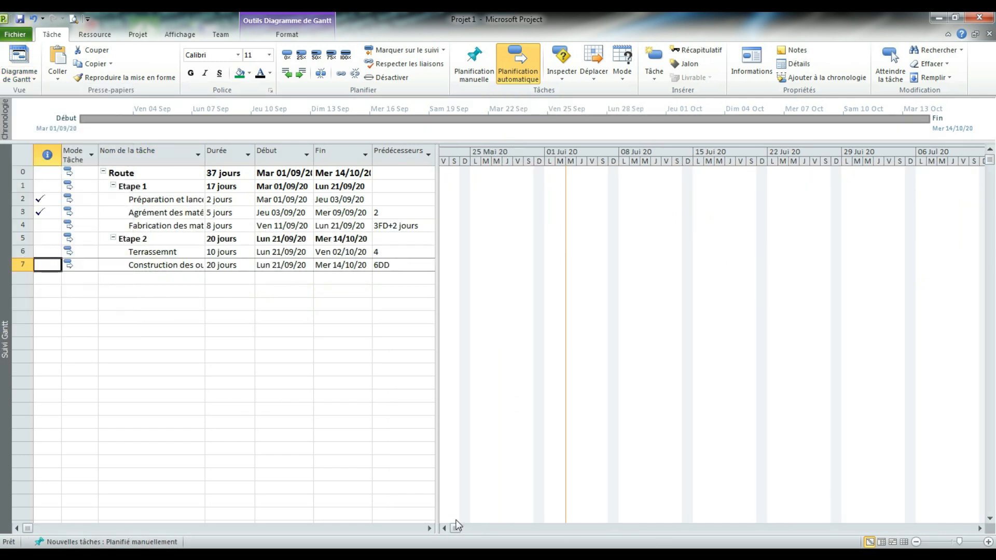
pyautogui.click(916, 542)
pyautogui.click(917, 542)
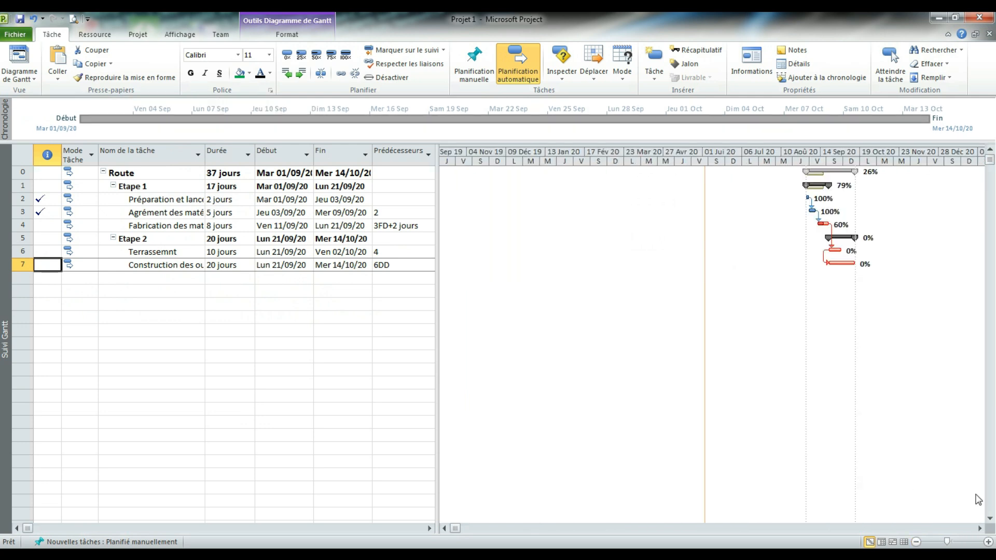
pyautogui.click(988, 542)
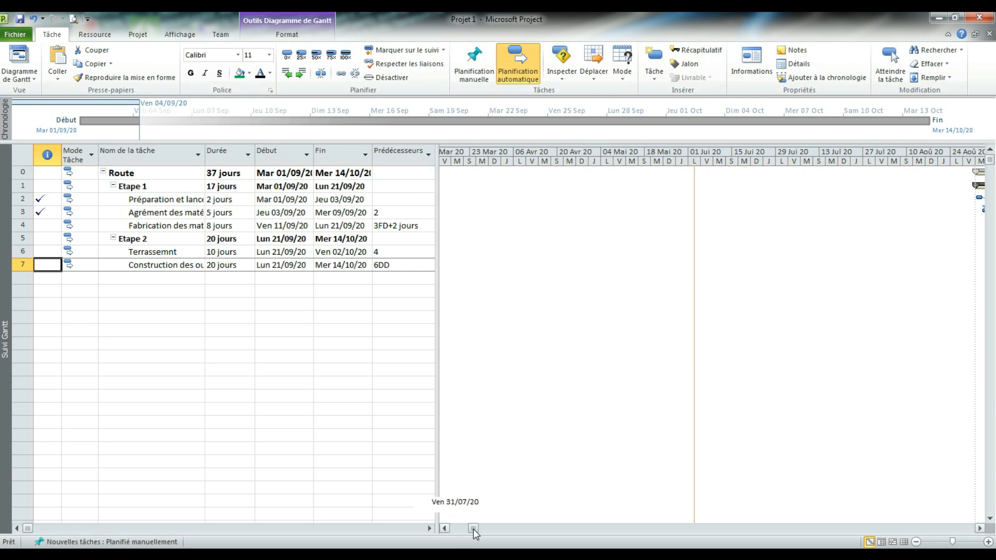
pyautogui.moveTo(473, 529); pyautogui.dragTo(472, 529)
# Compare the Diagramme de Gantt view with the Suivi Gantt view, ending in Suivi Gantt
pyautogui.click(20, 79)
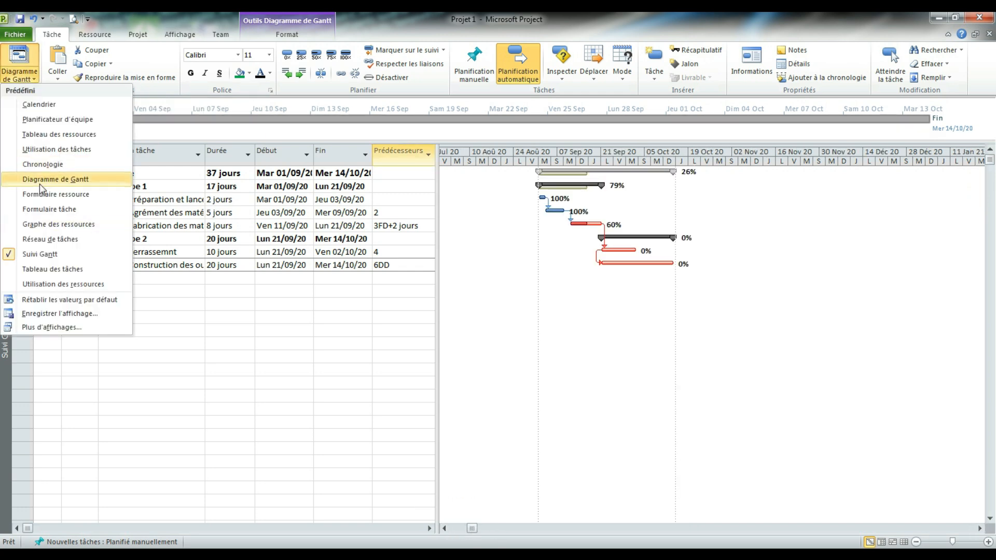
pyautogui.click(39, 179)
pyautogui.click(32, 77)
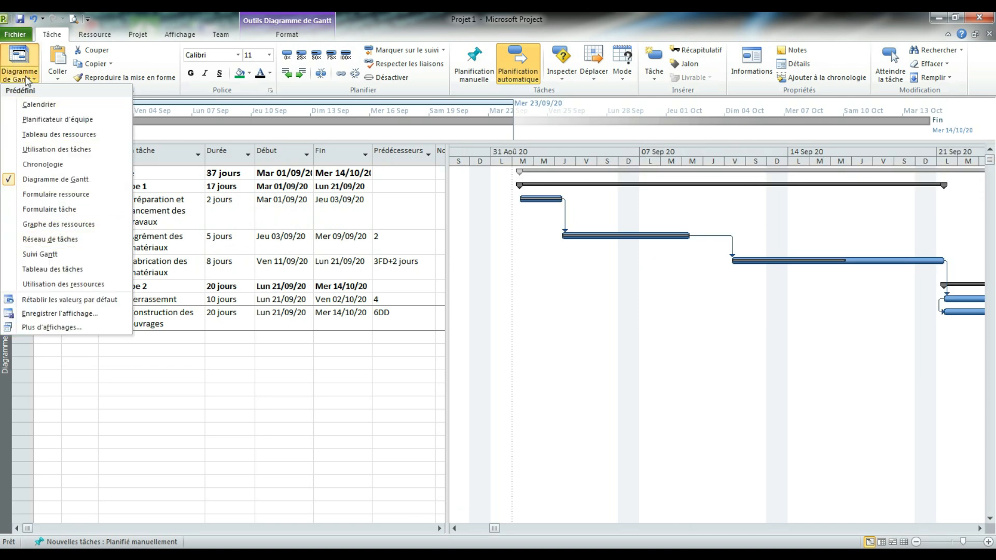
pyautogui.click(42, 254)
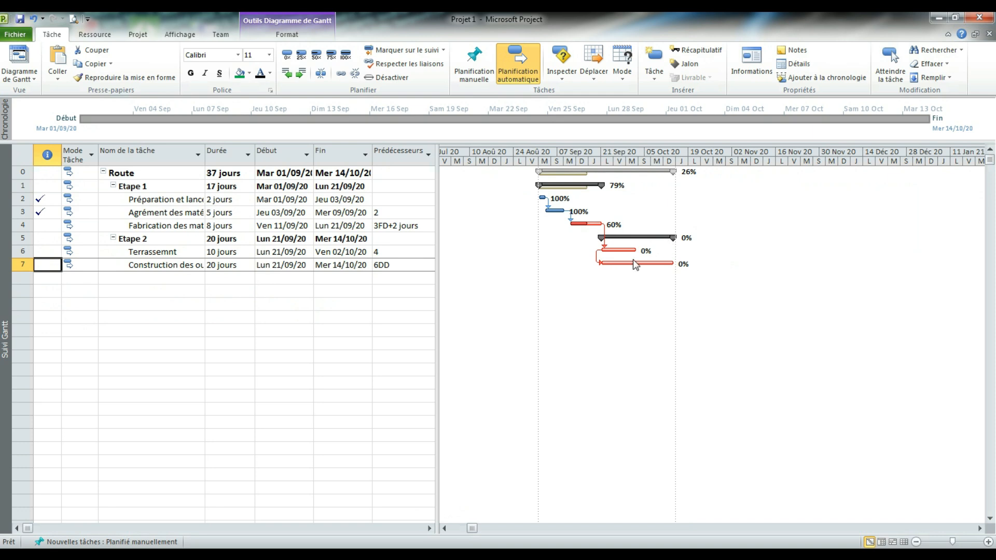
# Mark the task Terrassemnt as 50% complete
pyautogui.click(21, 252)
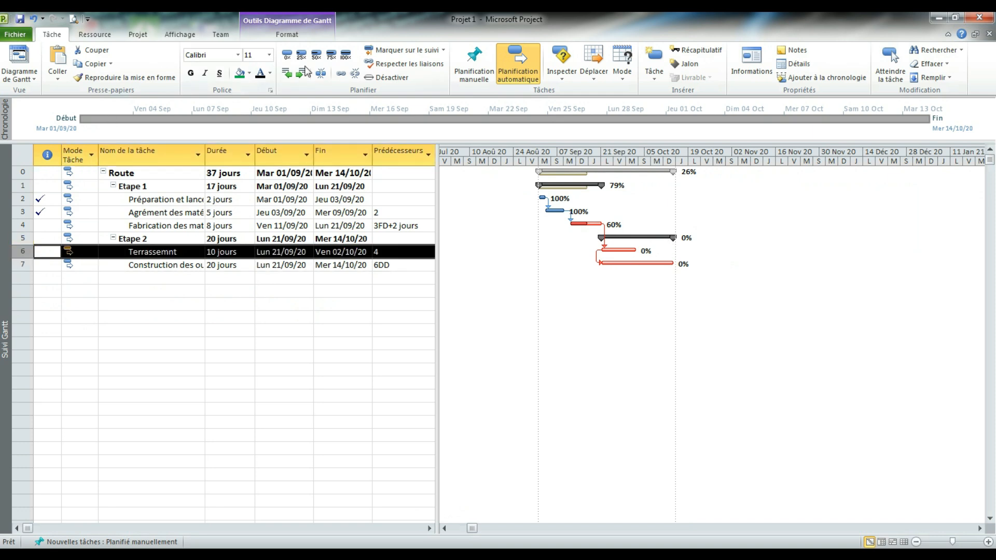
pyautogui.click(316, 53)
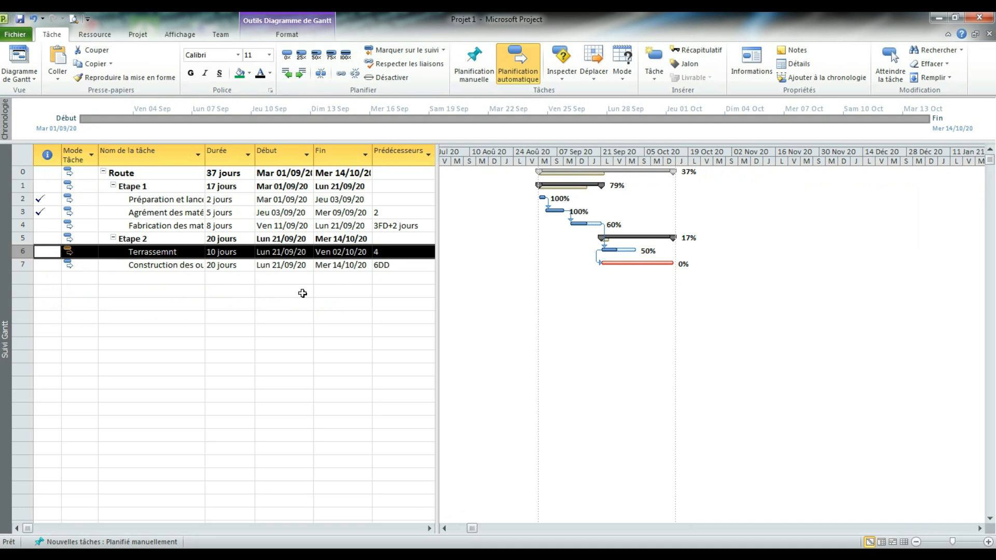
pyautogui.click(304, 292)
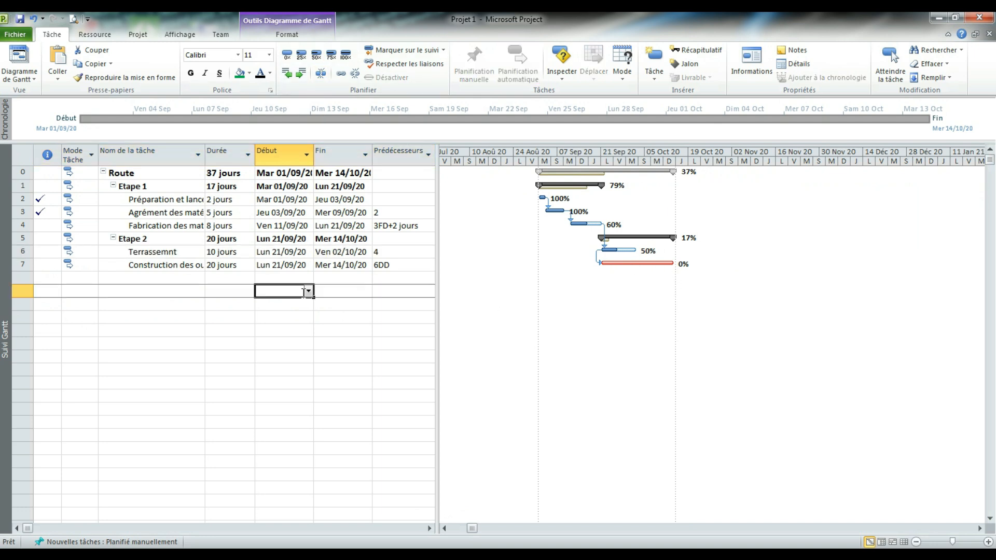
# Export the project as a PDF file named Projet 1, publishing the date range 01/09/20 to 14/10/20
pyautogui.click(21, 37)
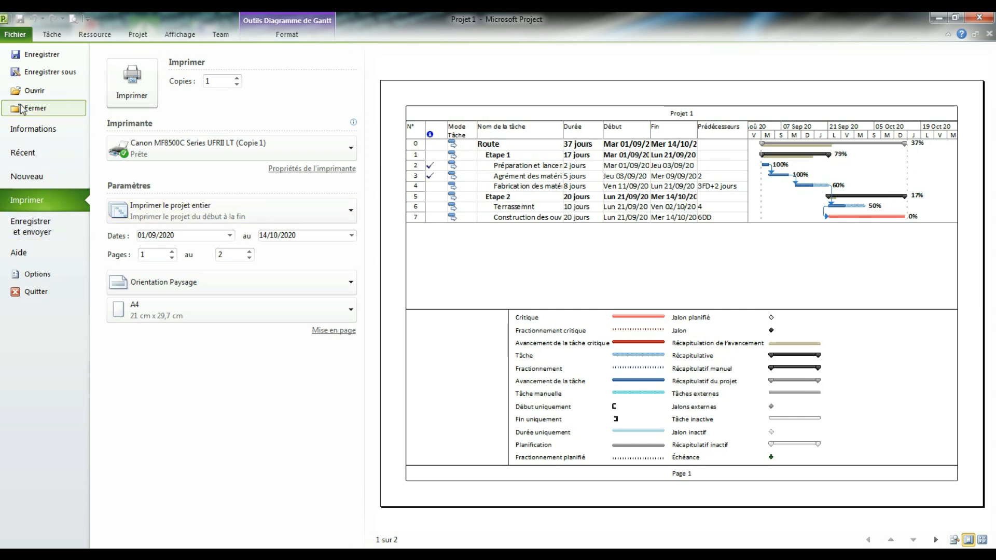
pyautogui.press('Escape')
pyautogui.hotkey('ctrl', 's')
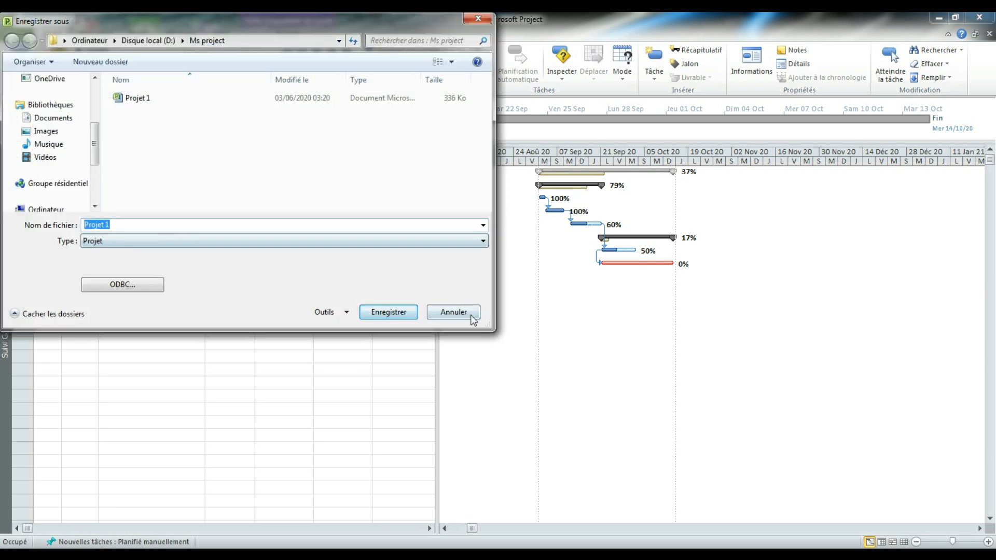
pyautogui.click(184, 241)
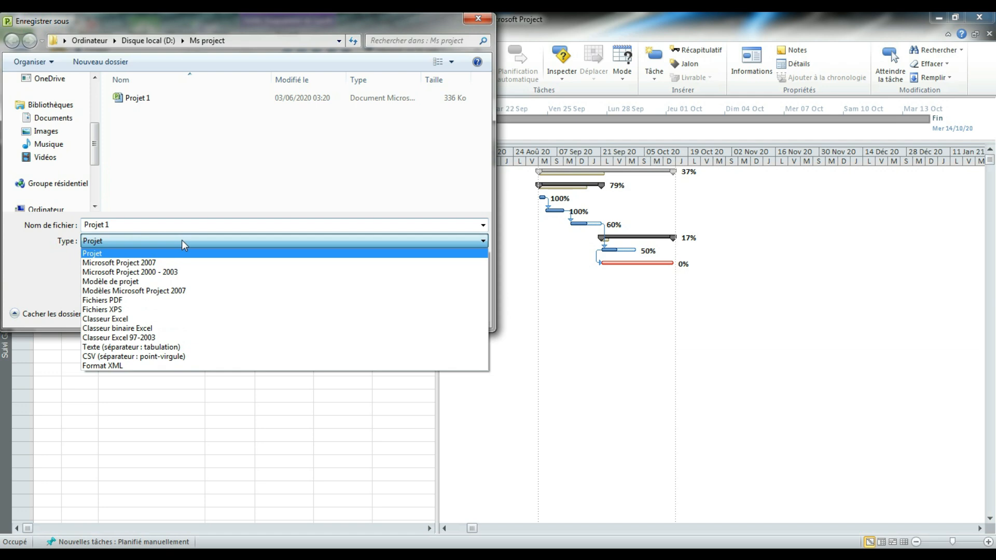
pyautogui.click(123, 301)
pyautogui.click(390, 312)
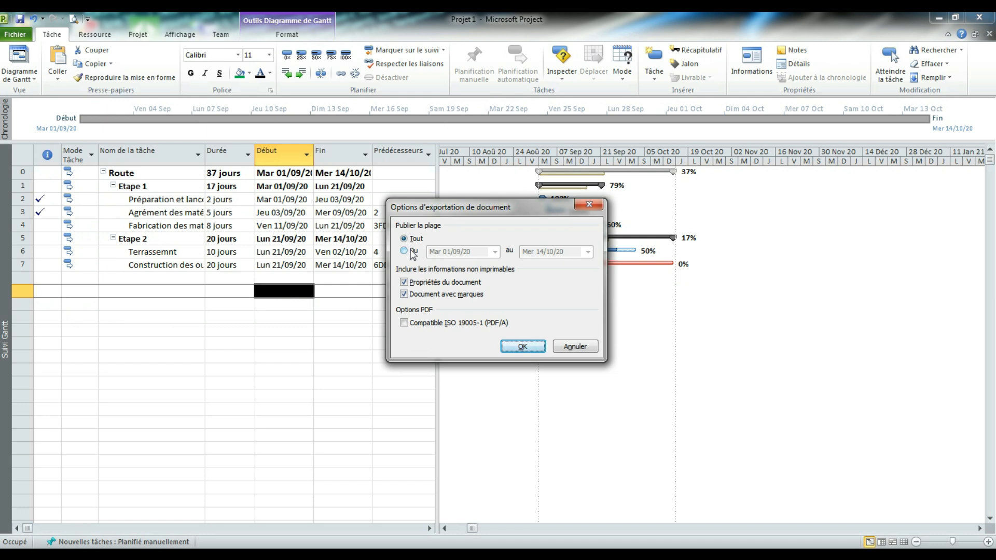
pyautogui.click(411, 250)
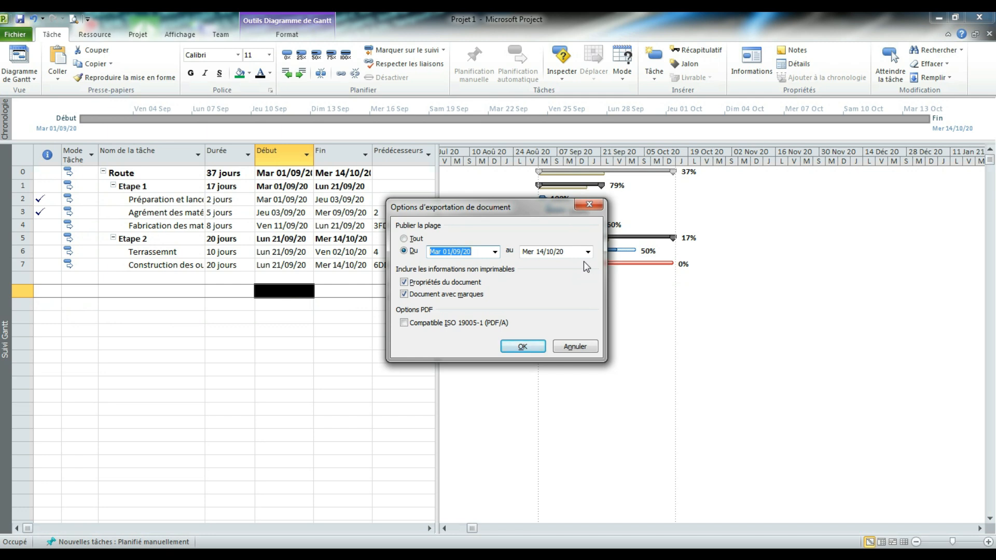
pyautogui.click(522, 346)
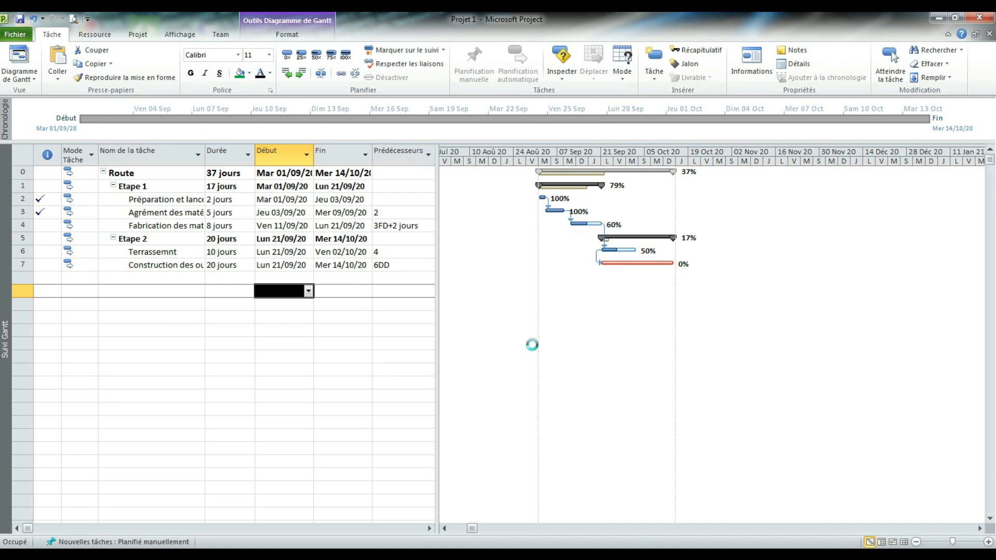